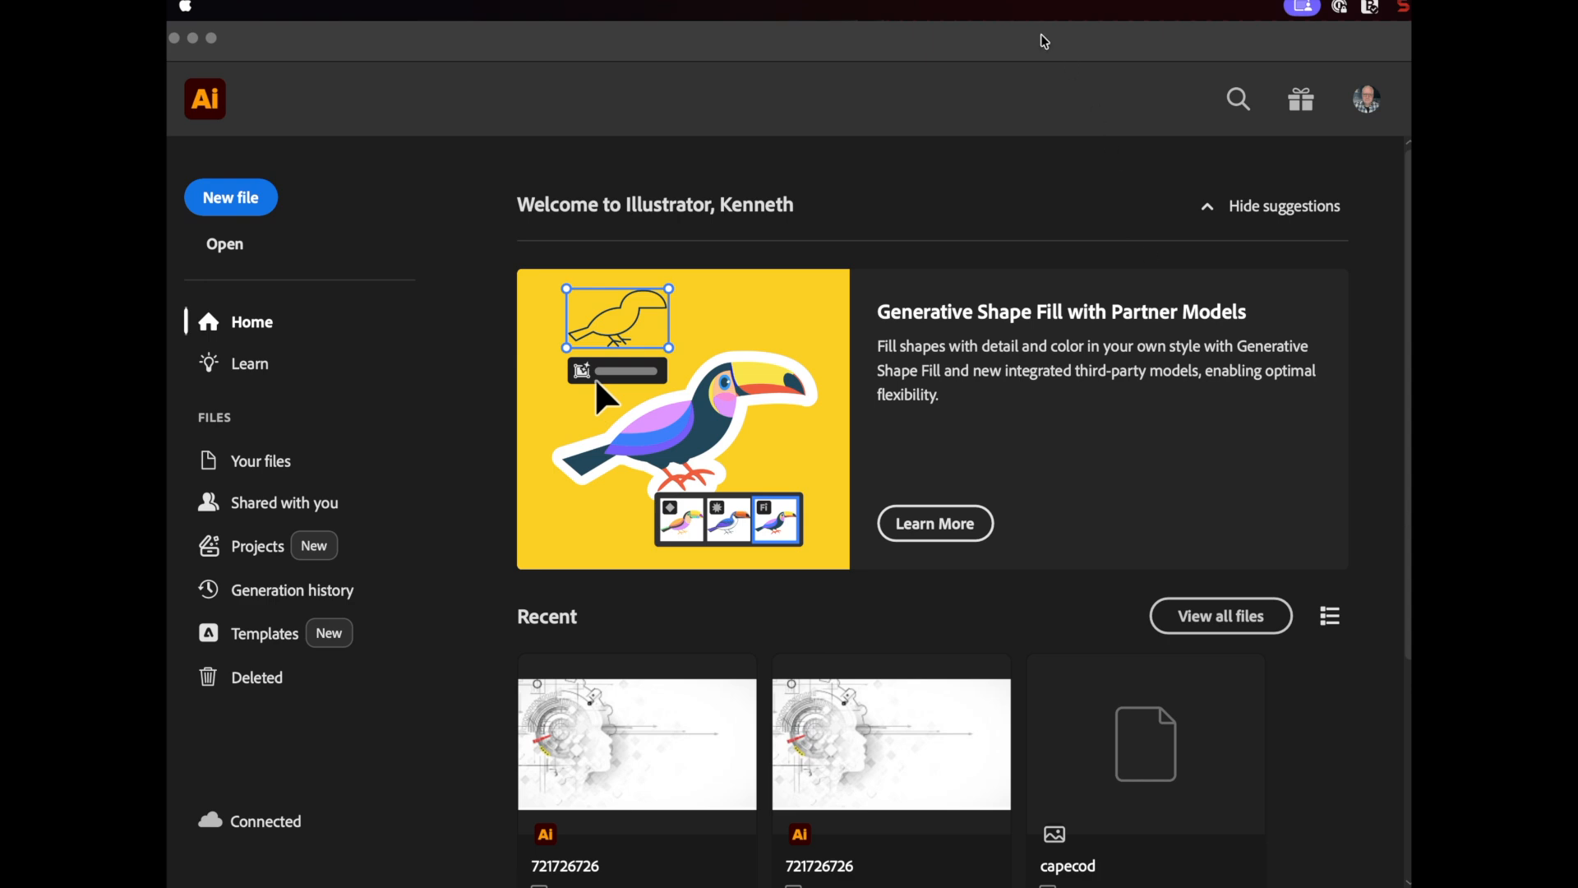
Create a new one-artboard Letter document in CMYK, in portrait orientation, with a 0.125 in bleed on all sides
click(298, 8)
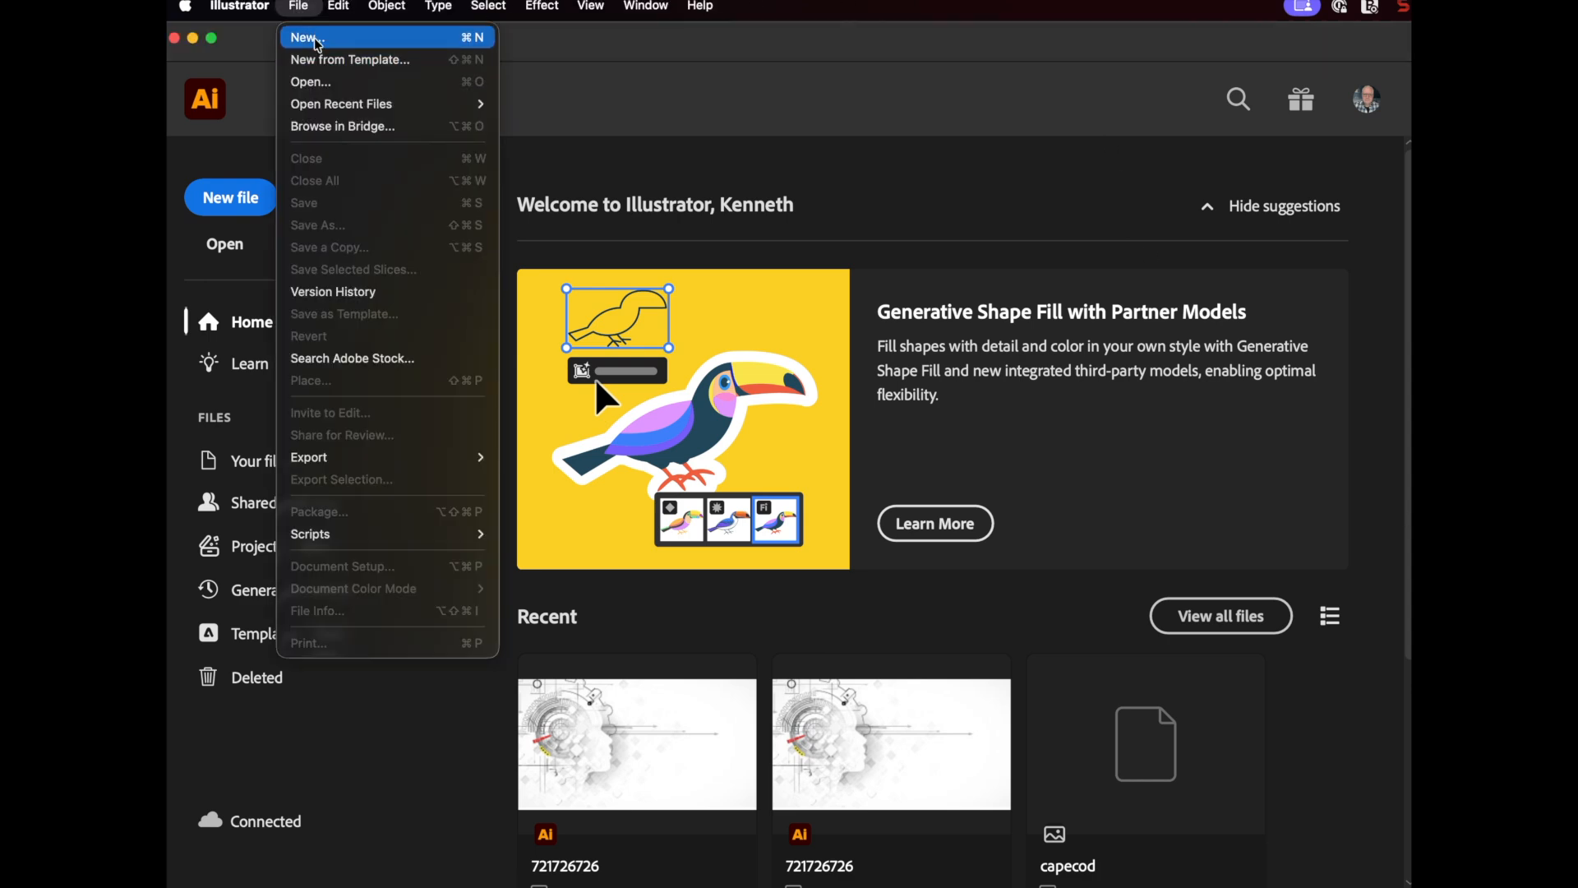
click(315, 38)
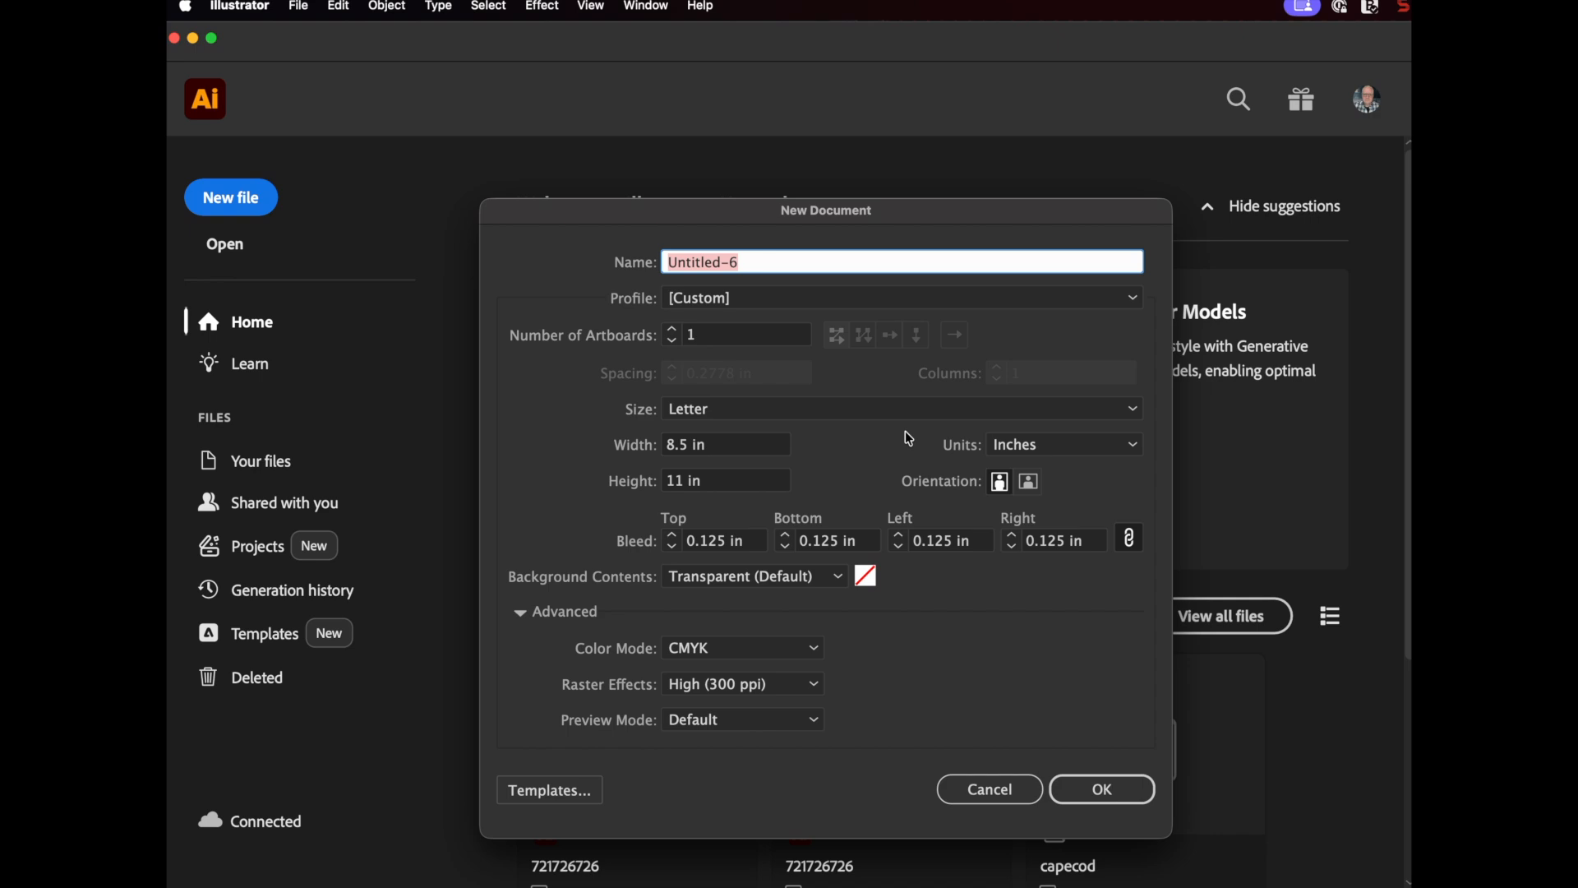
click(672, 548)
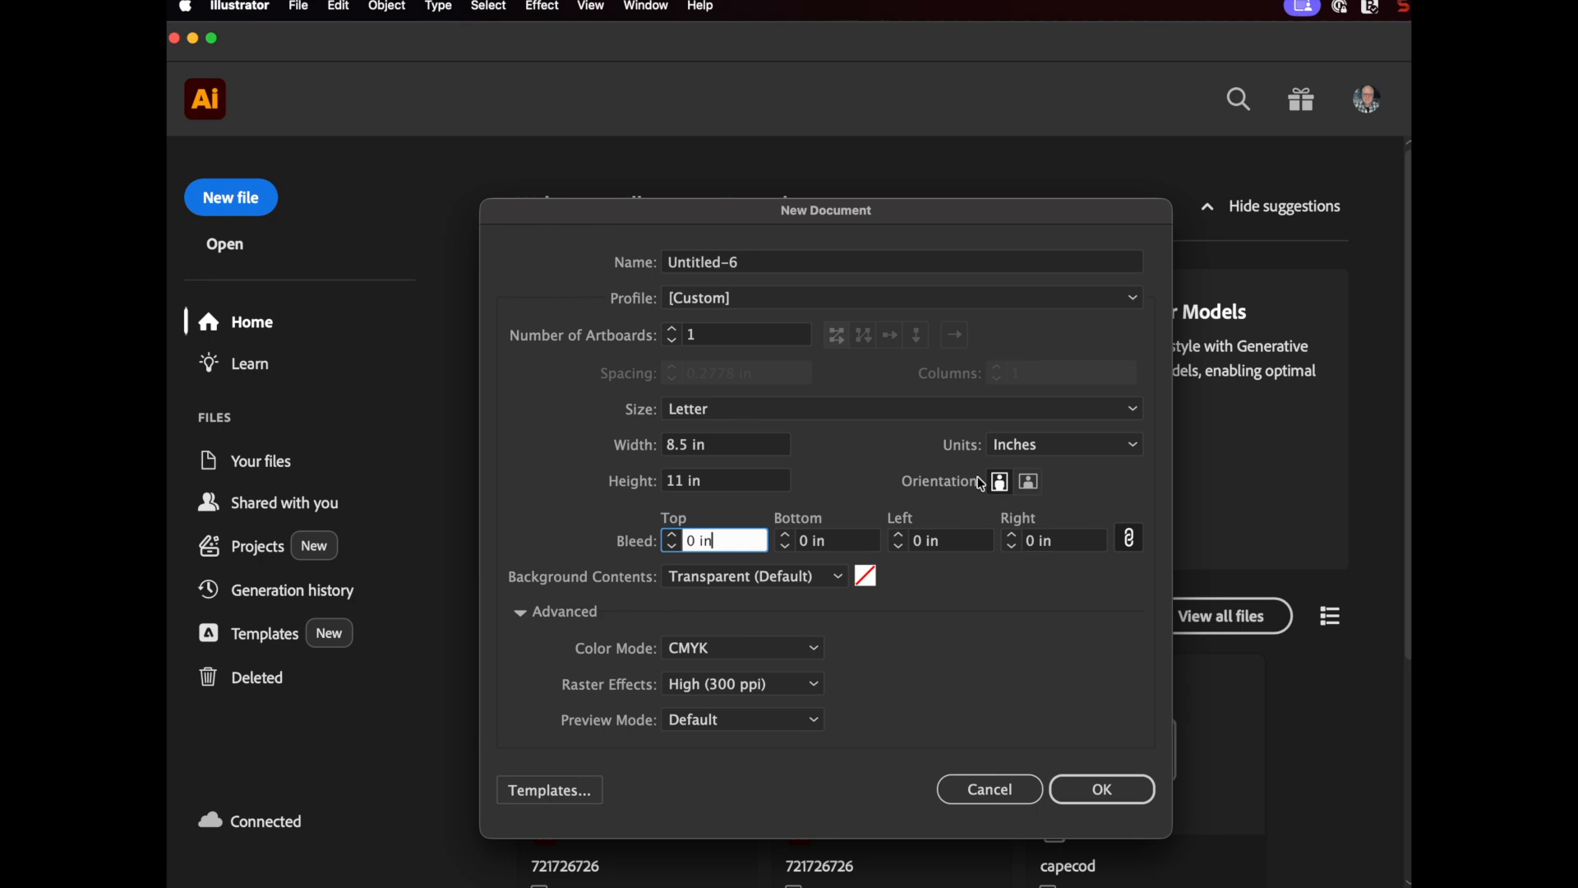
click(671, 534)
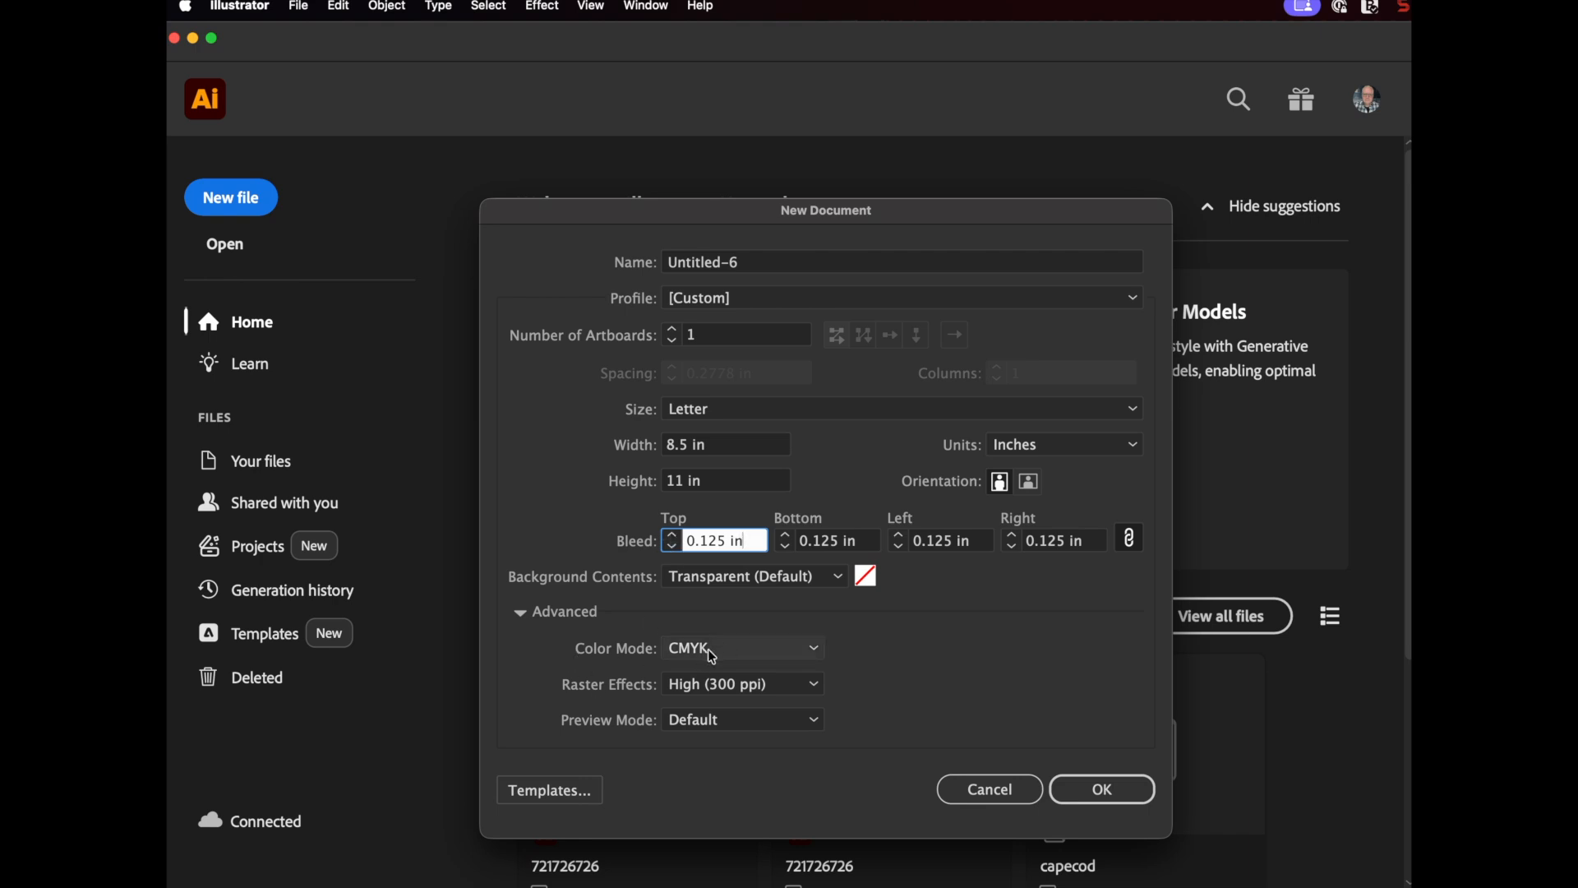
click(1102, 789)
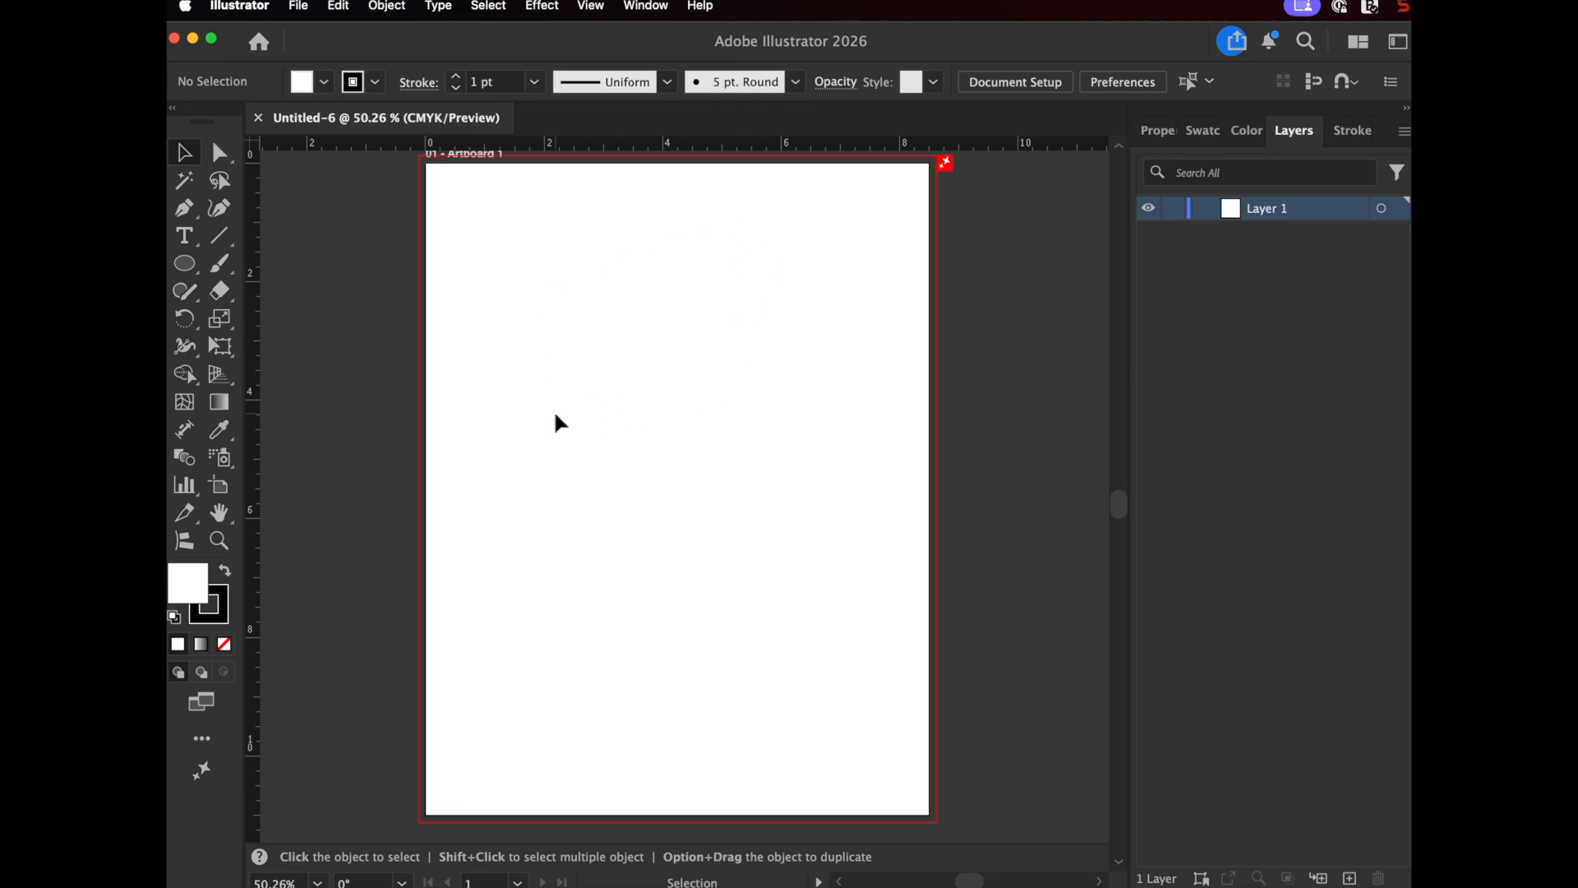
click(396, 8)
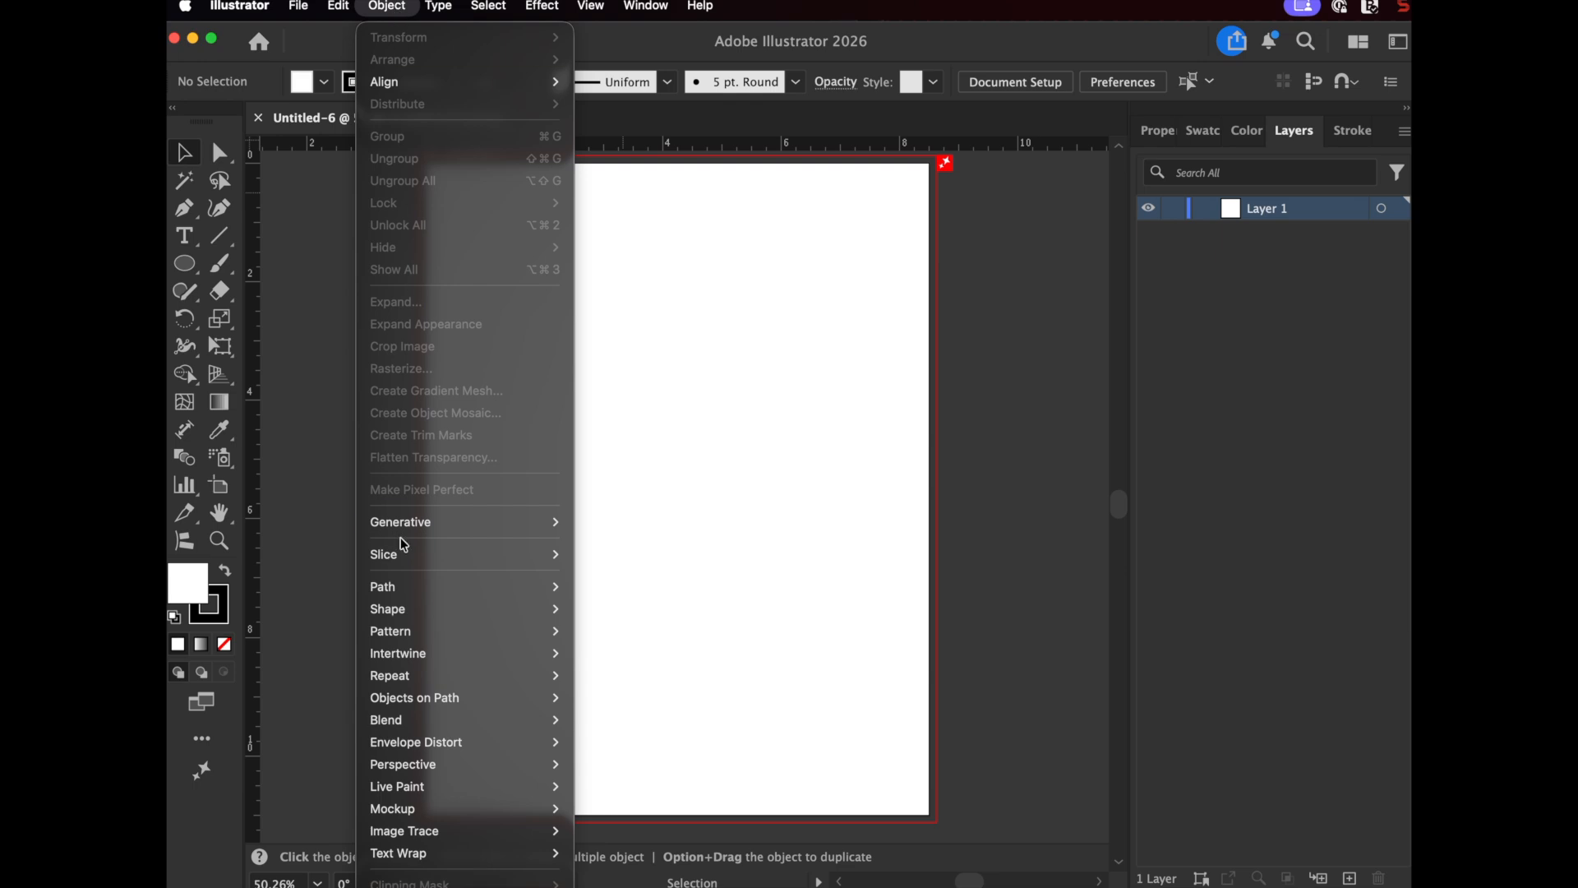
mouse_move(433, 532)
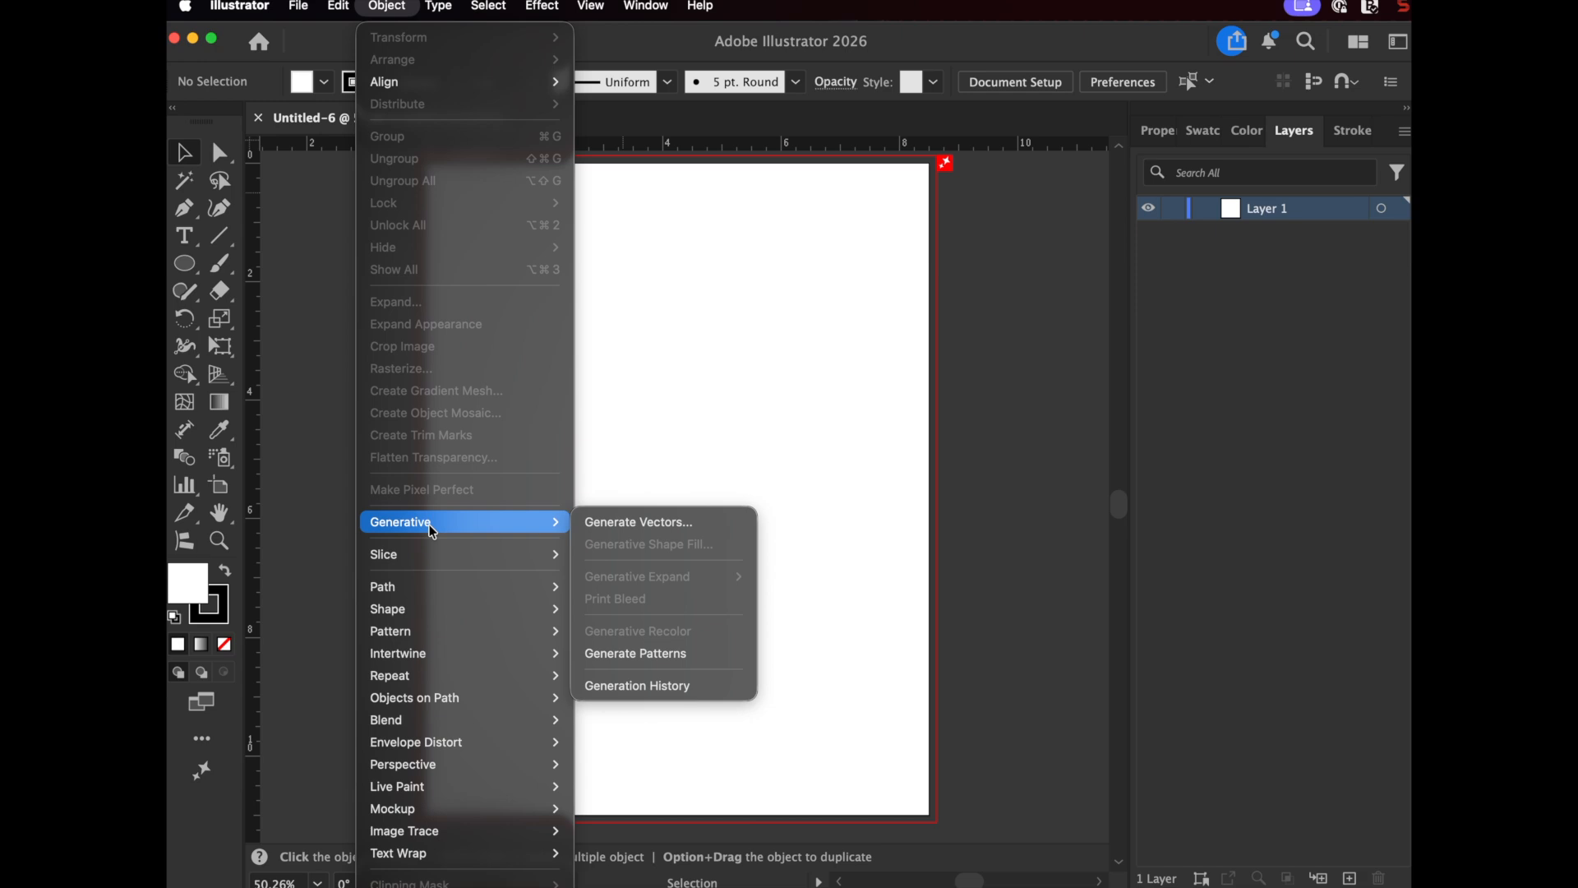
click(880, 499)
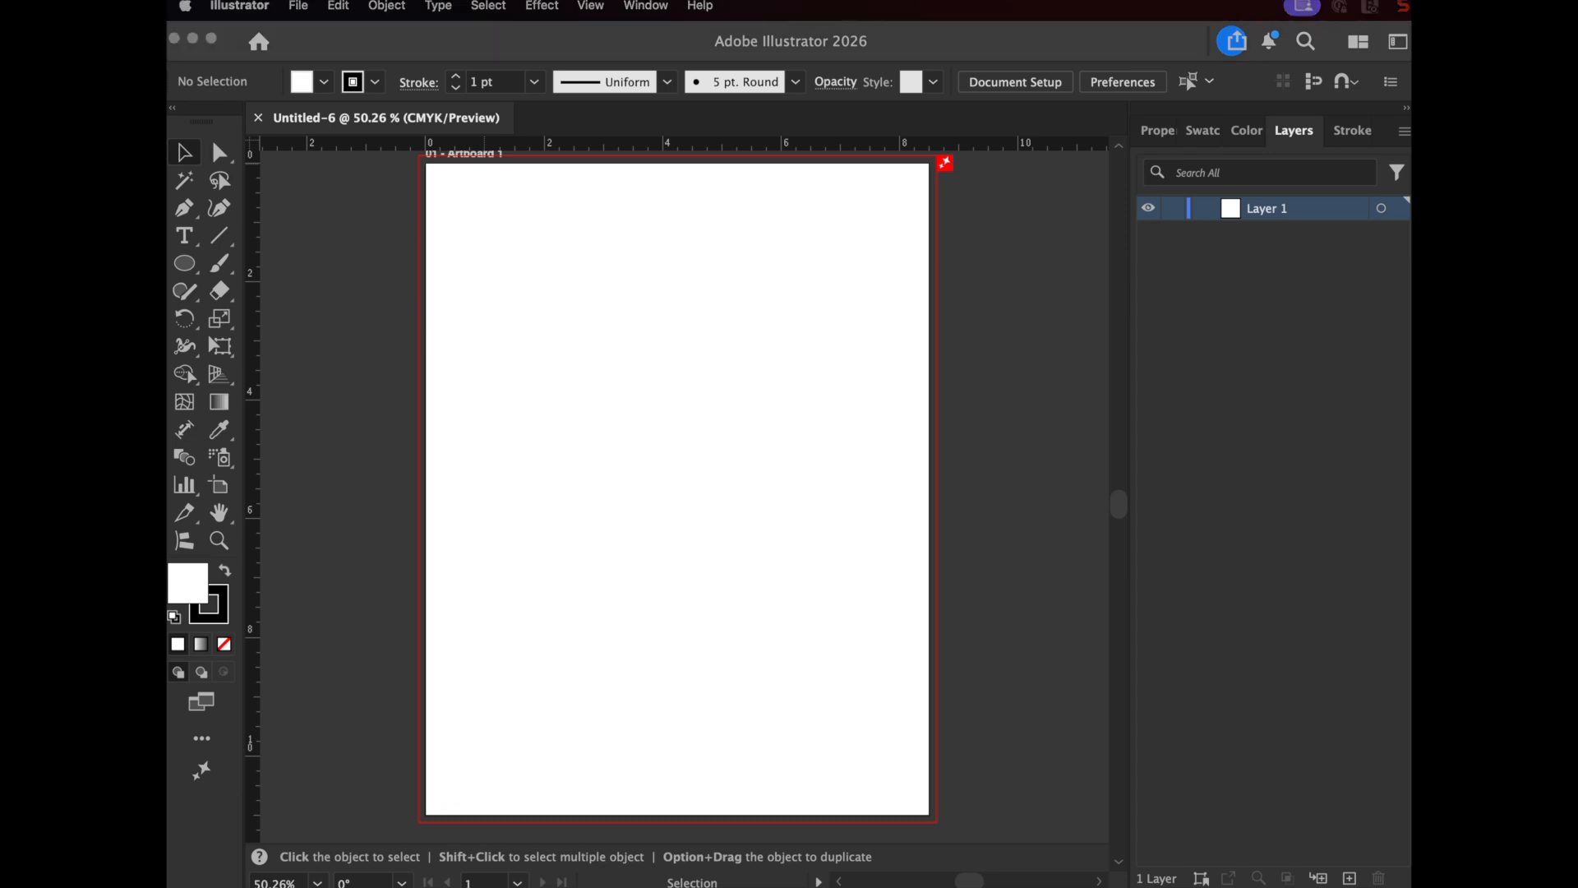
Try to bring BelfastCottage.png onto the artboard as a full-size linked image, and undo it
drag(168, 534, 658, 411)
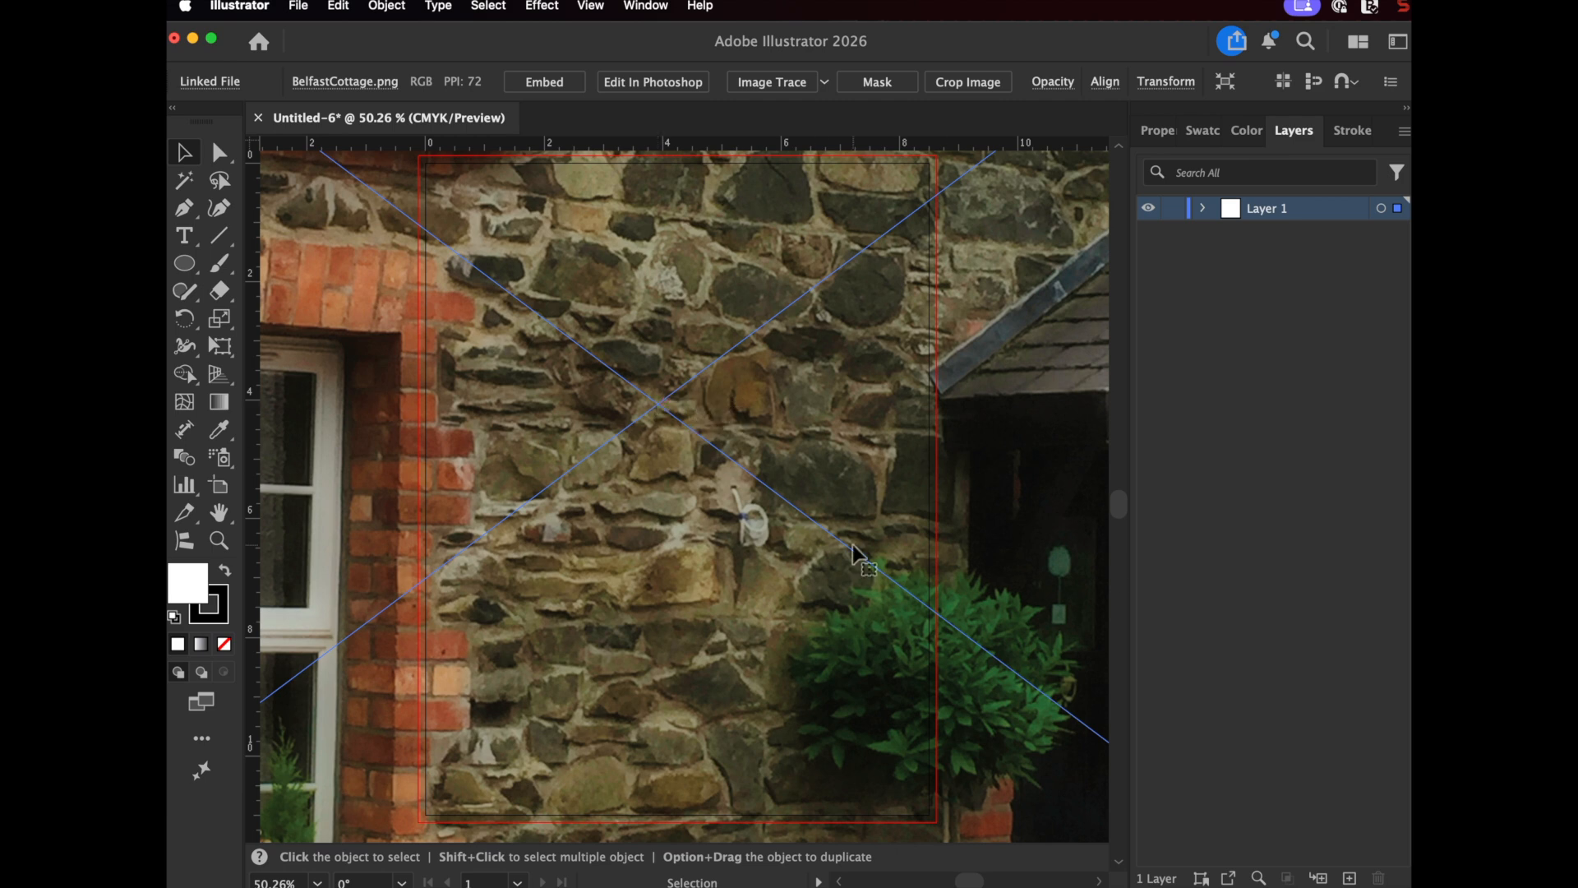
click(338, 6)
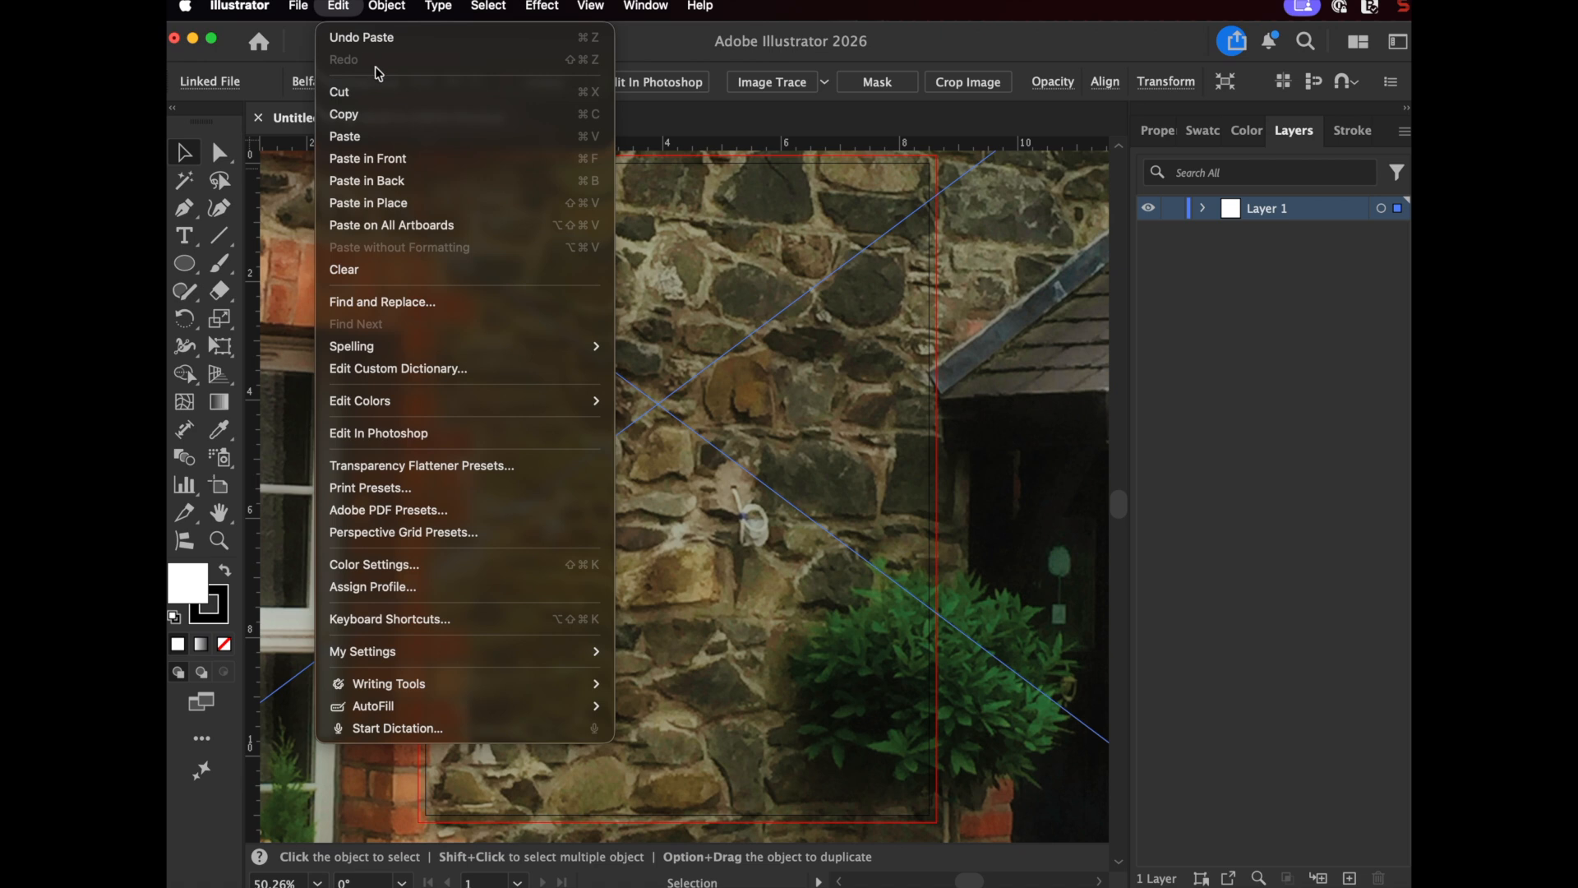
click(367, 39)
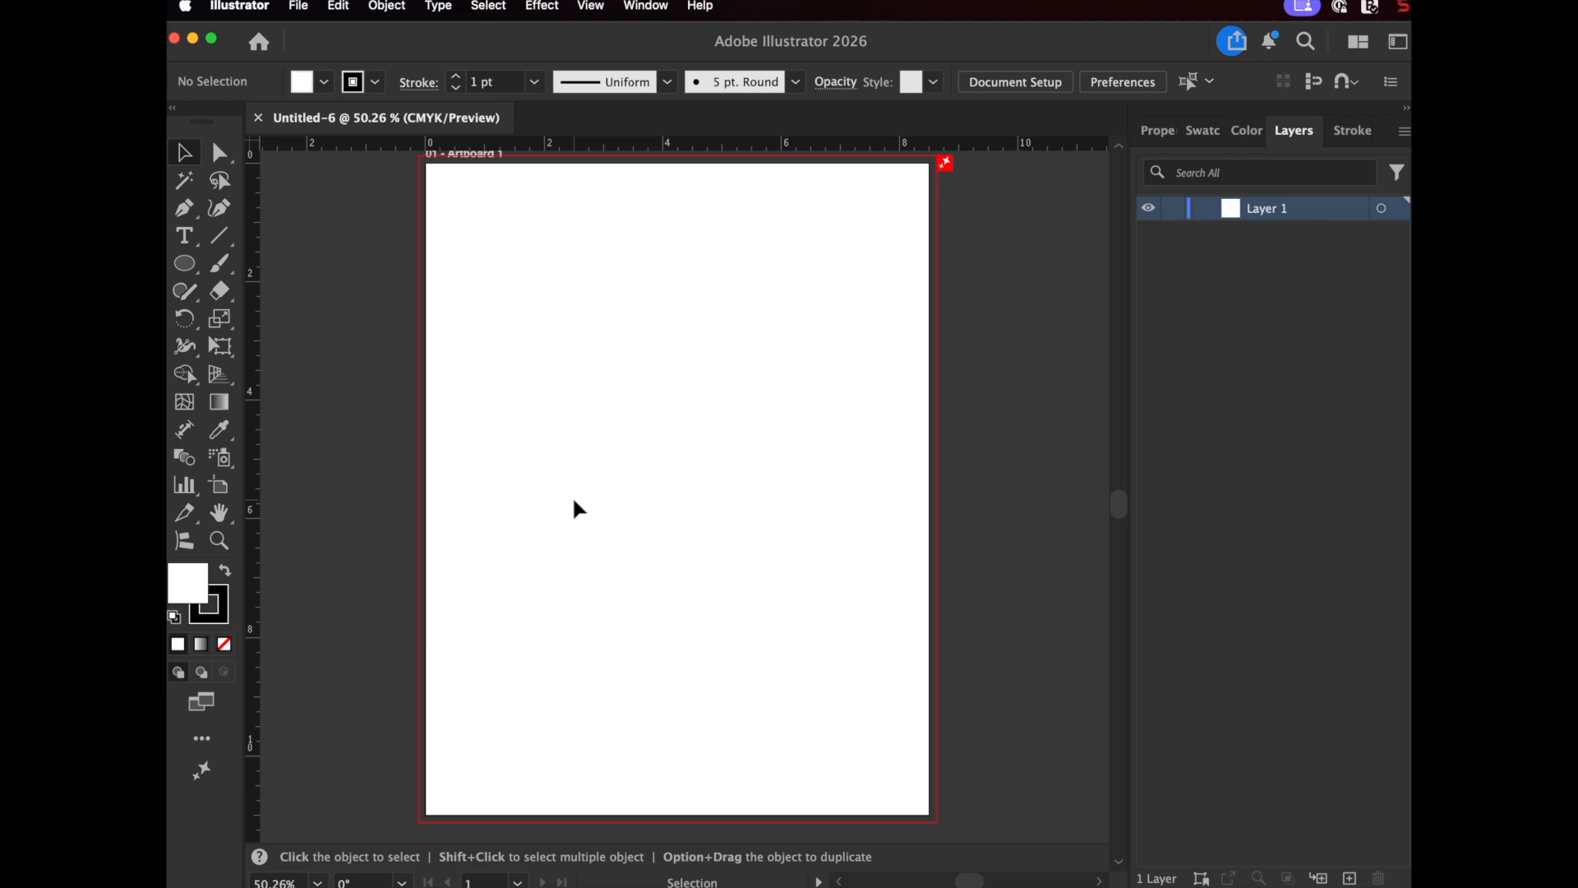
Place BelfastCottage.png from the Pictures folder as an embedded image about 4 in wide in the artboard's upper left
click(296, 7)
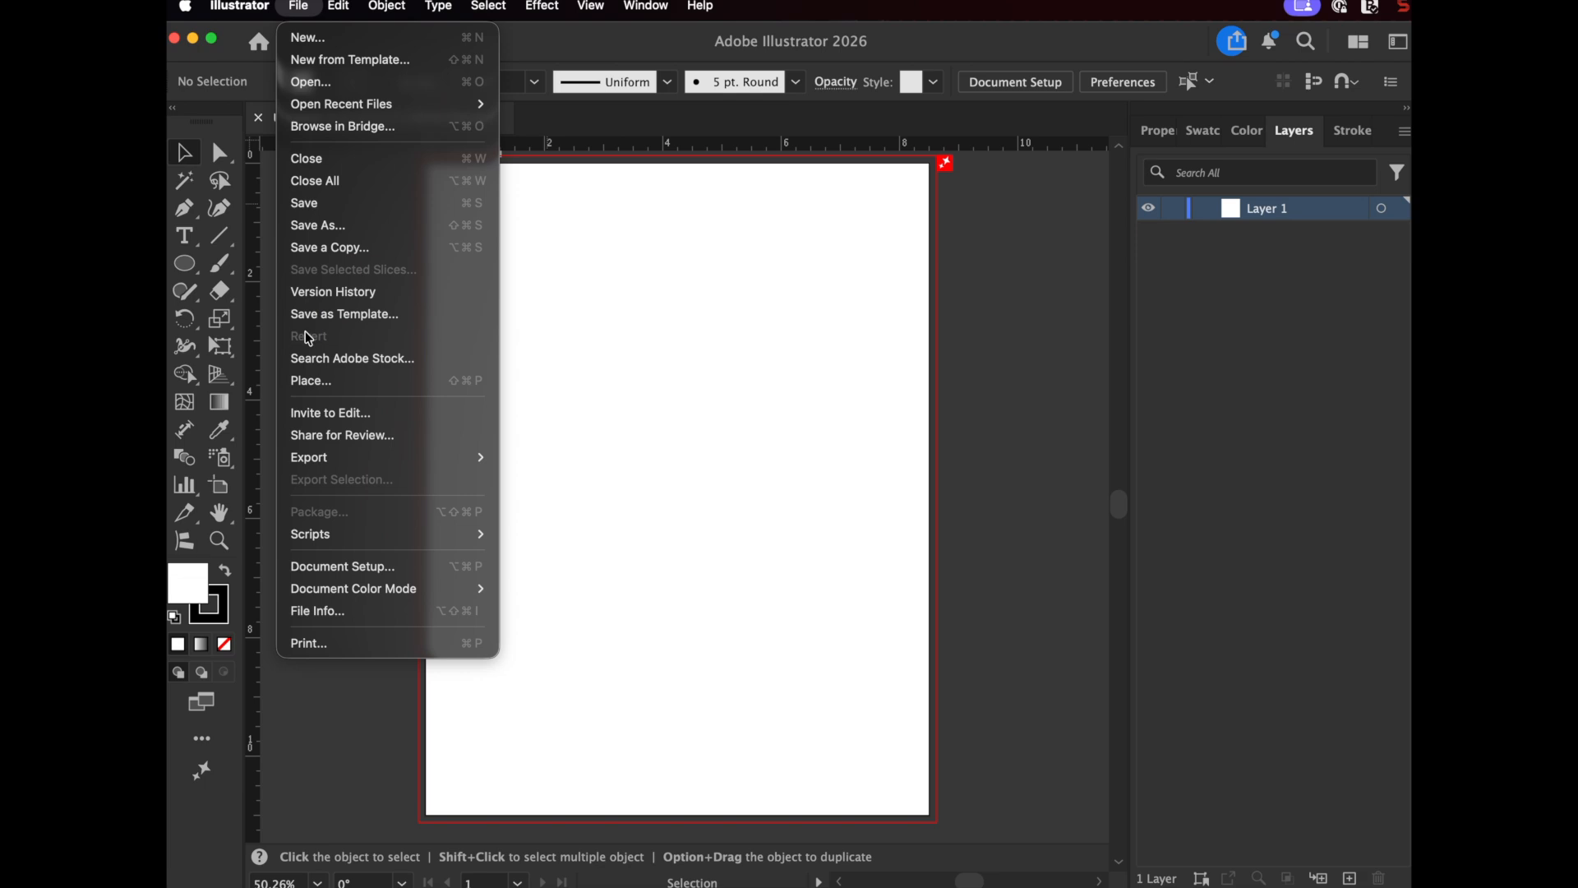
click(313, 380)
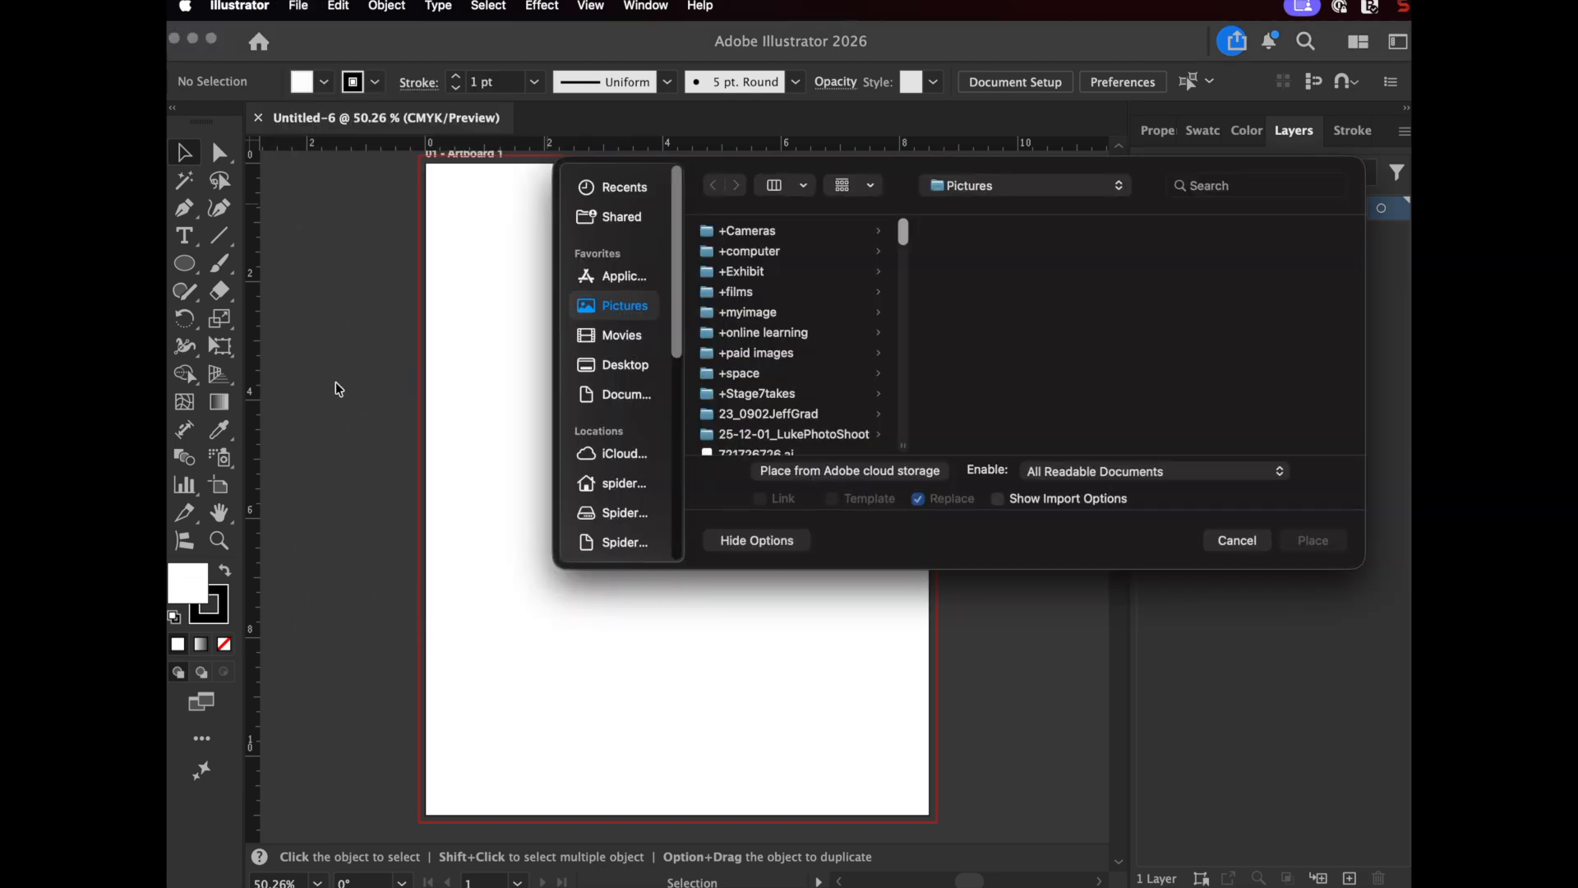
scroll(793, 344, down, 10)
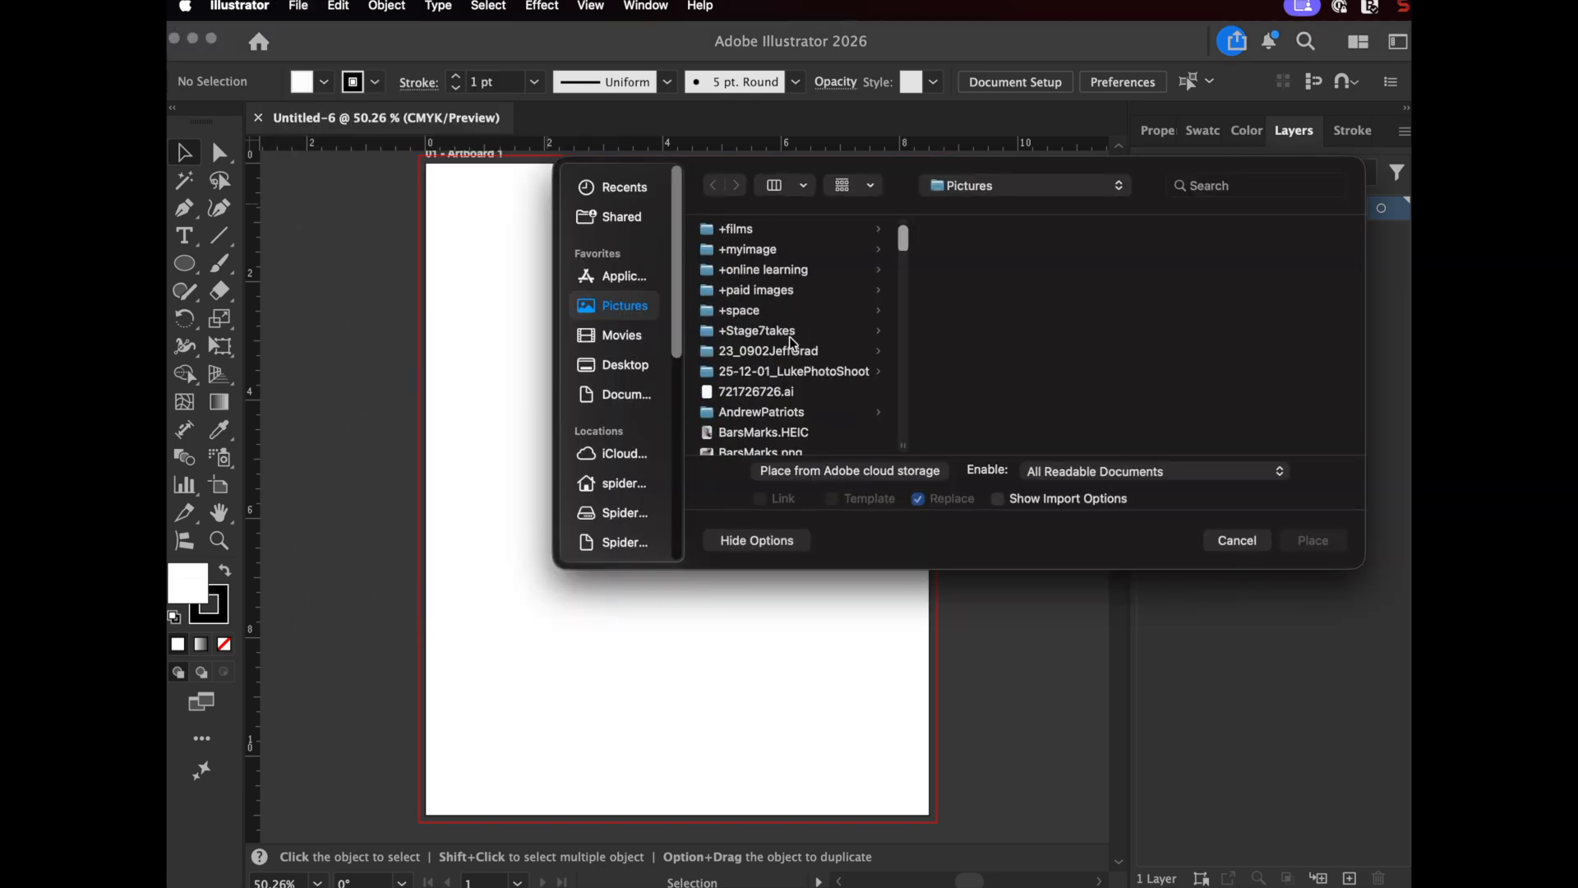
scroll(794, 343, up, 3)
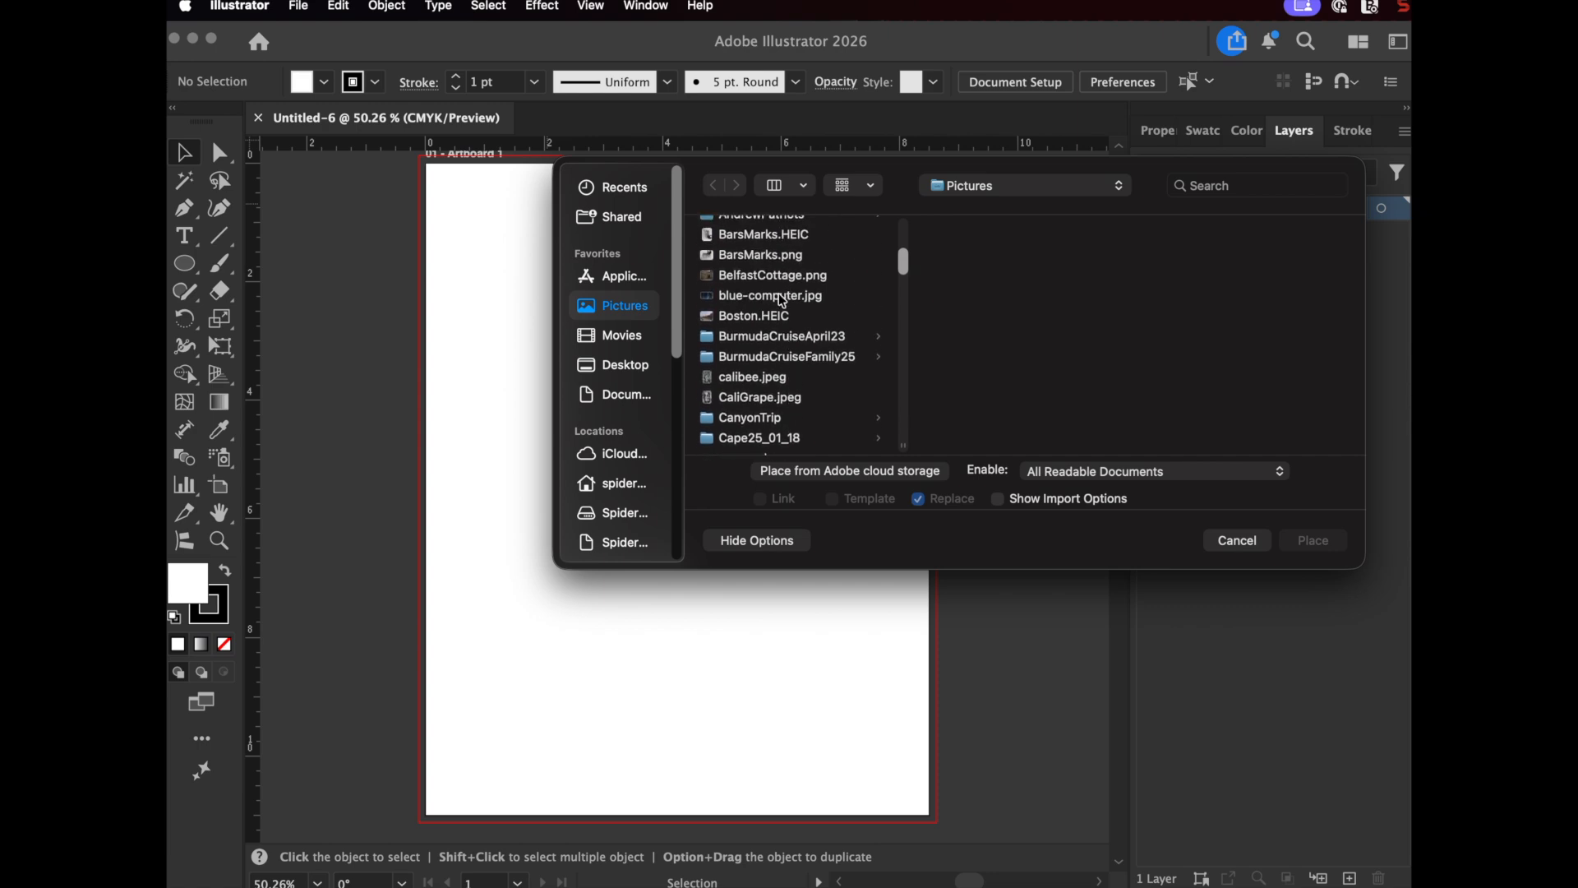
click(746, 280)
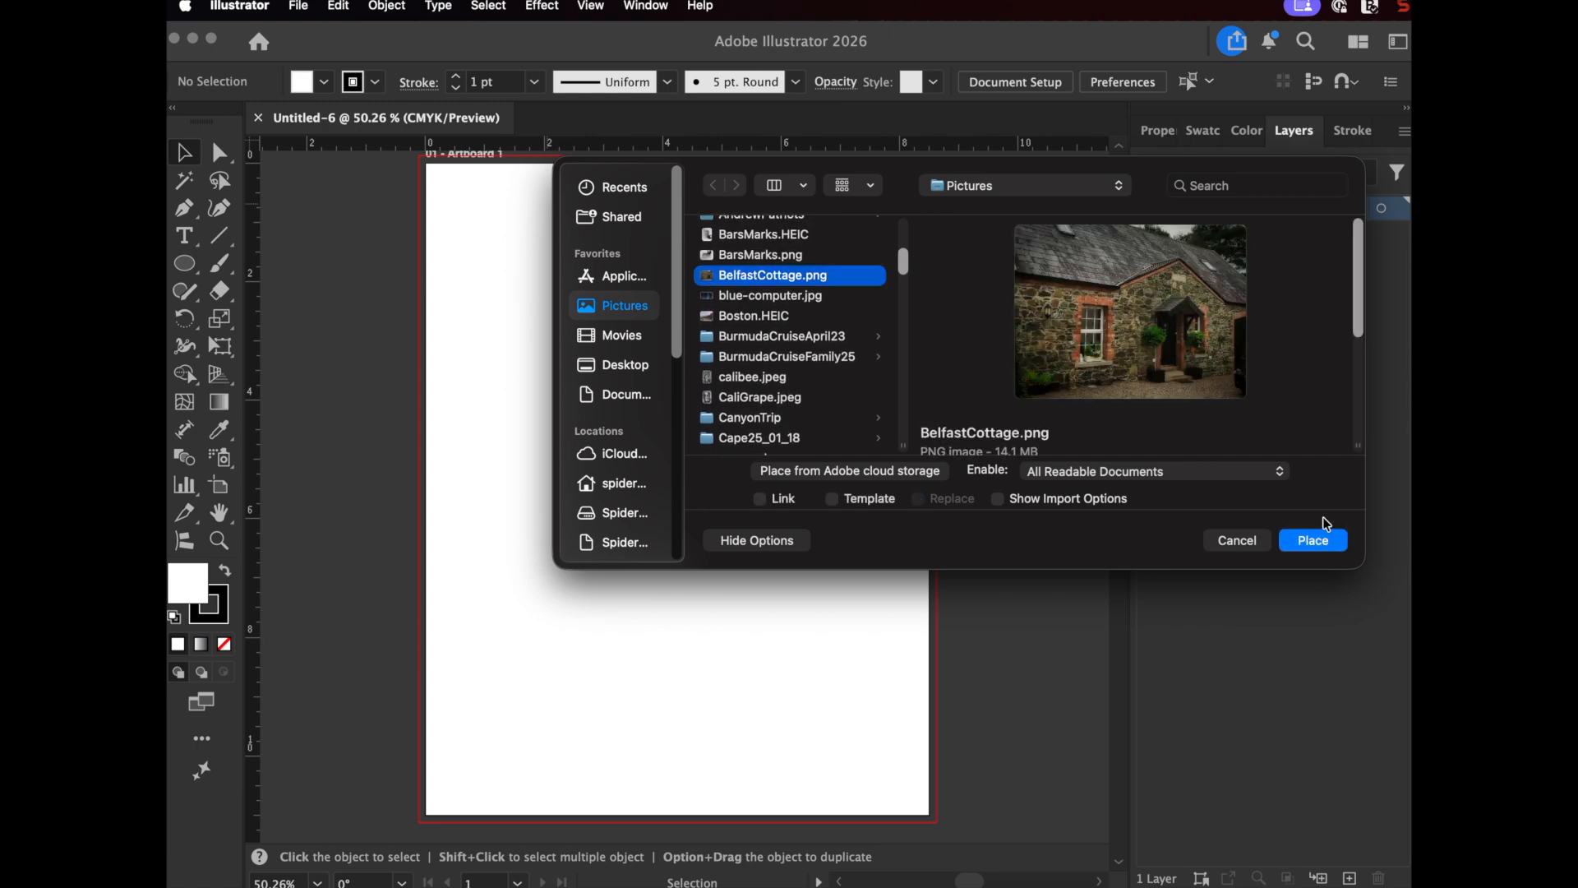
click(1315, 541)
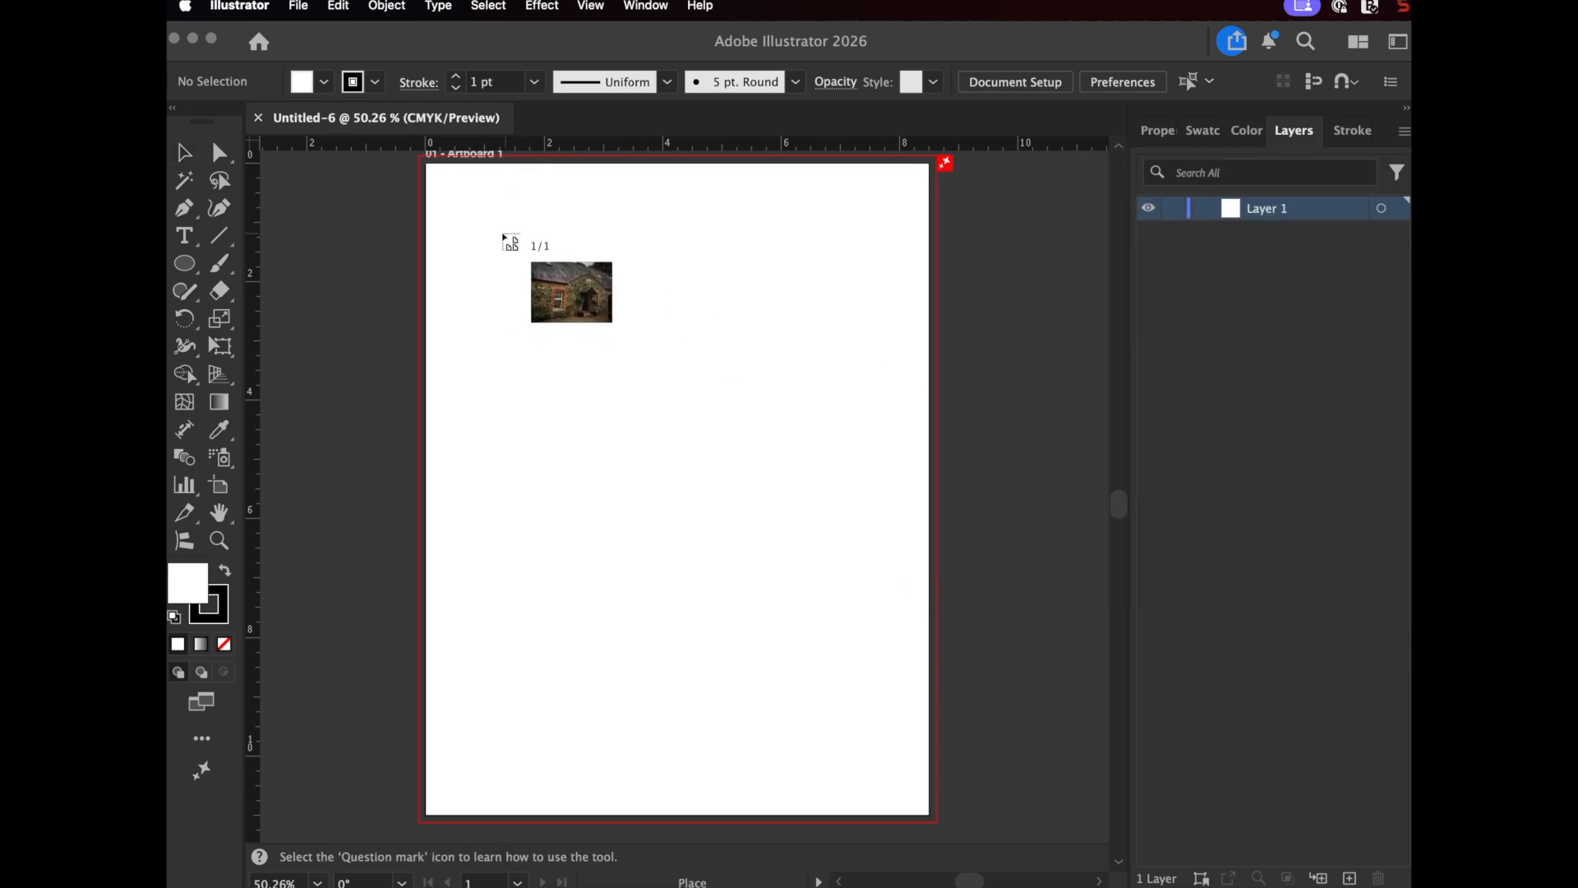
drag(483, 214, 724, 436)
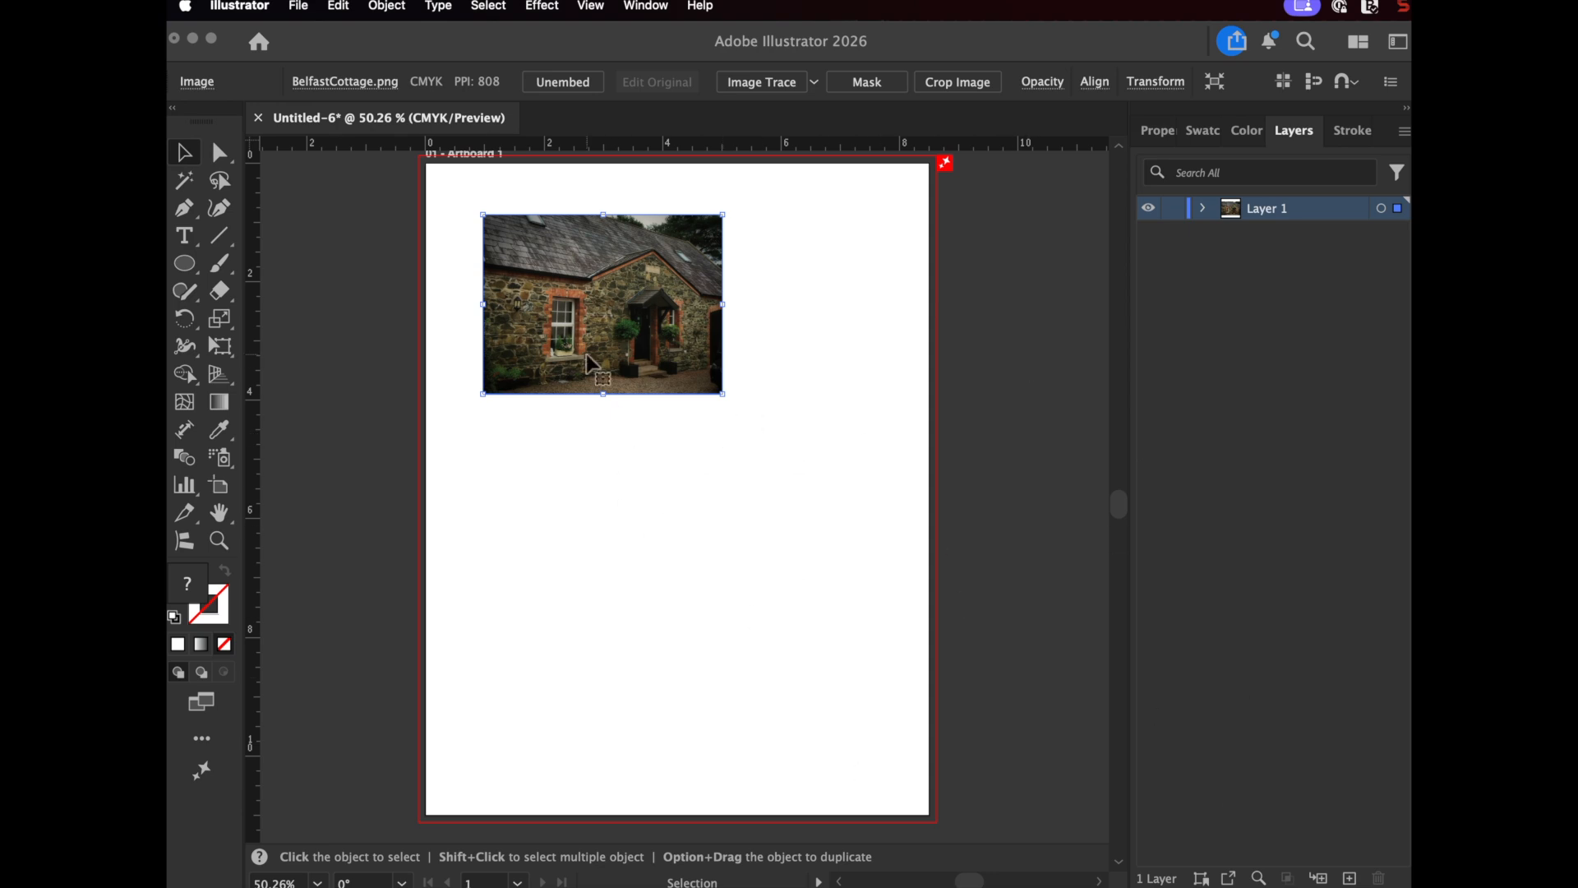
Reposition the cottage photo in the artboard's upper-left corner, with a small margin inside the left and top edges
drag(579, 282, 520, 232)
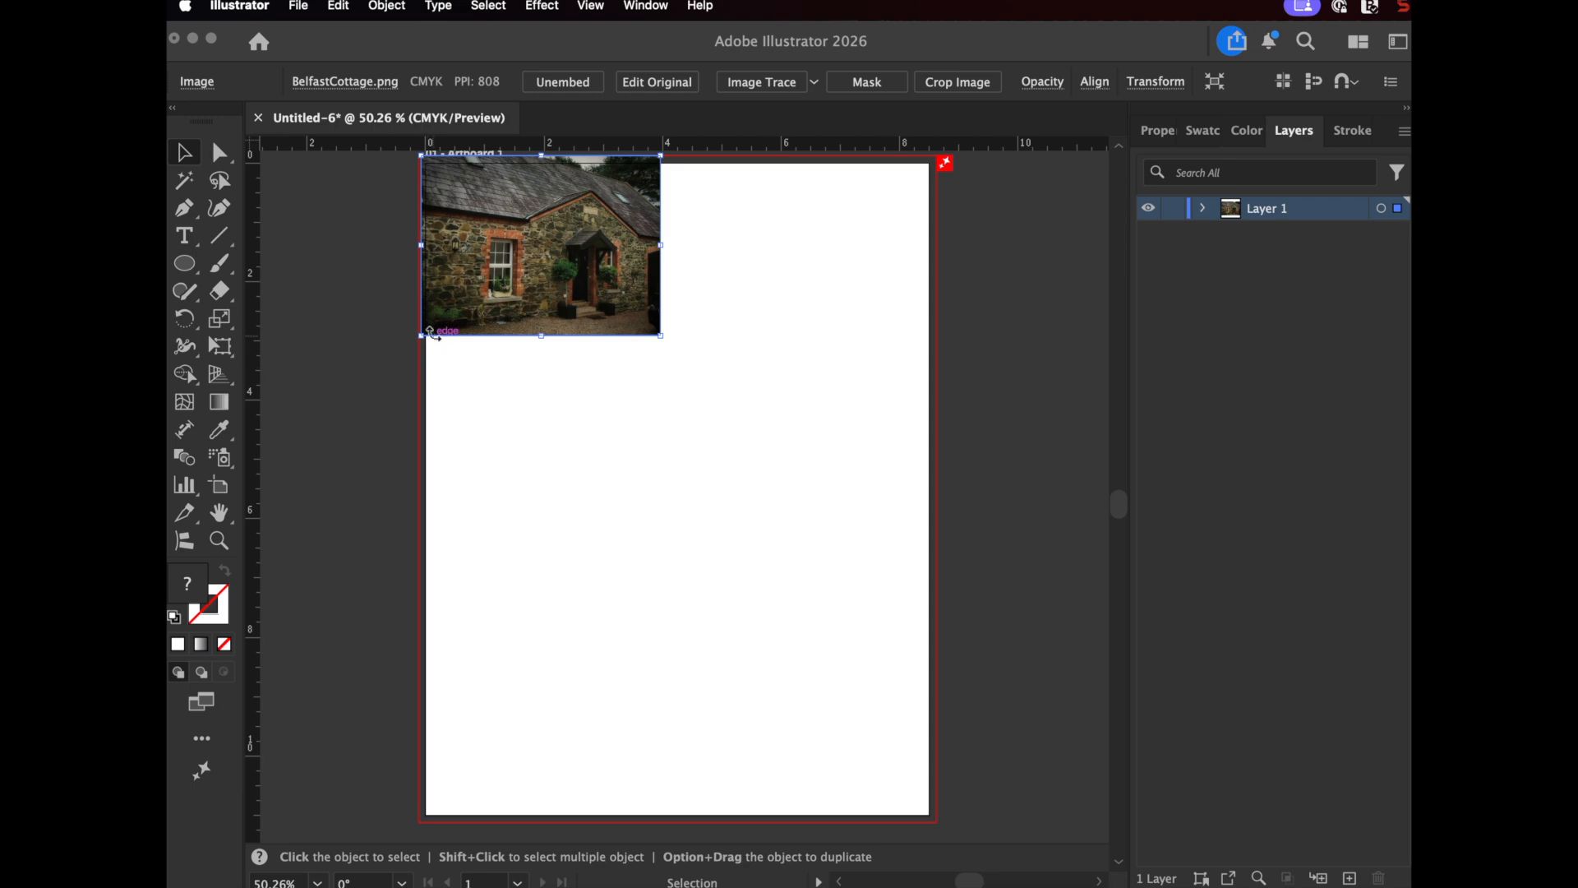
drag(476, 246, 479, 256)
key(Left)
key(Left)
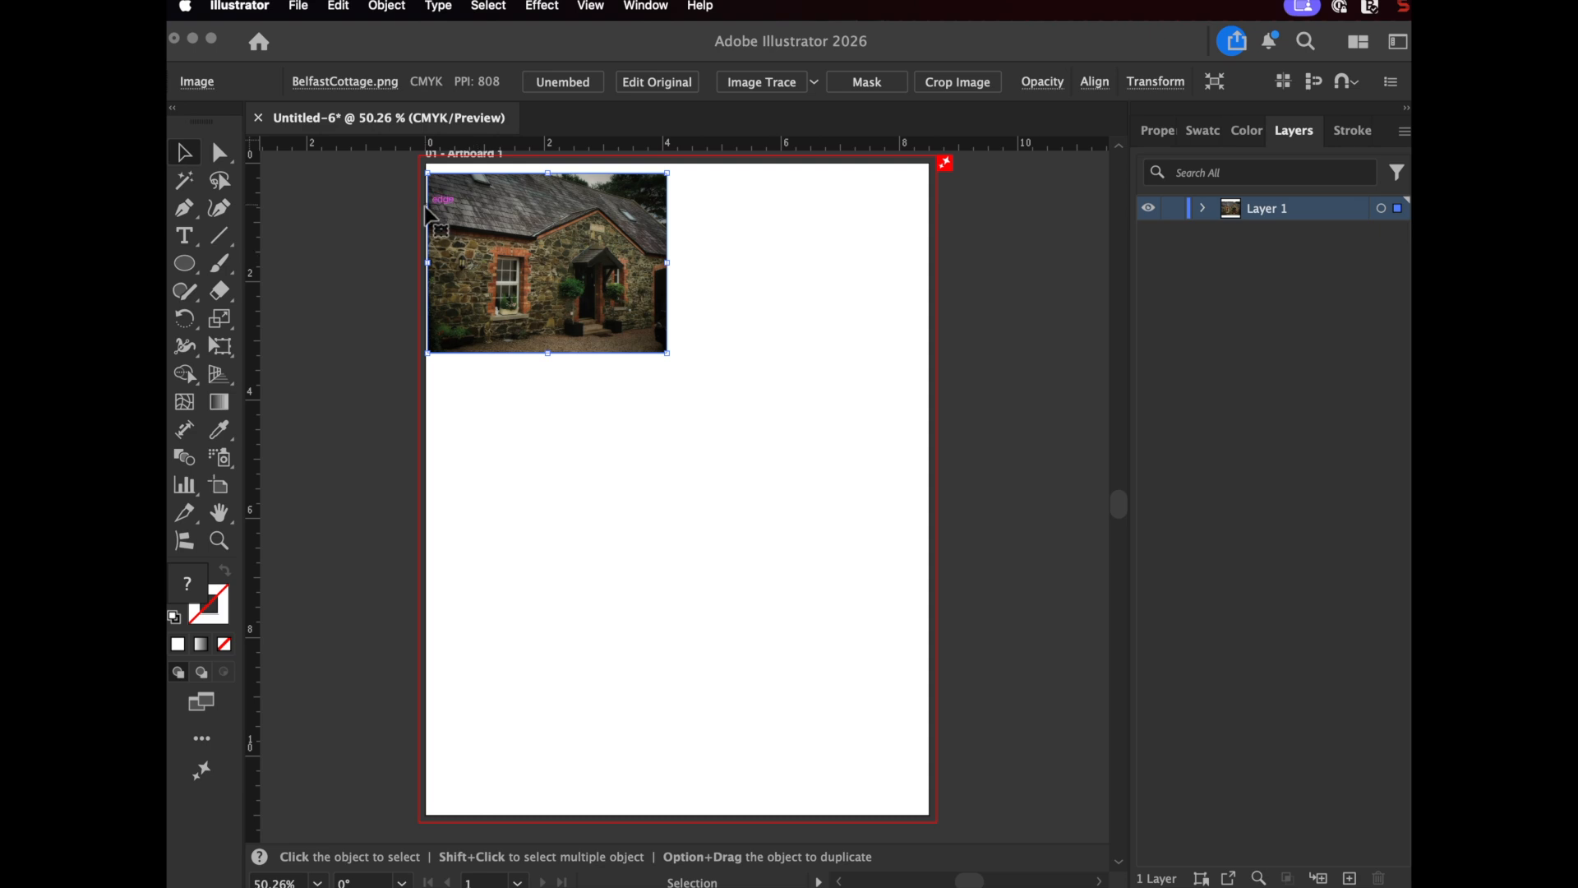
key(Left)
key(Left)
key(Left)
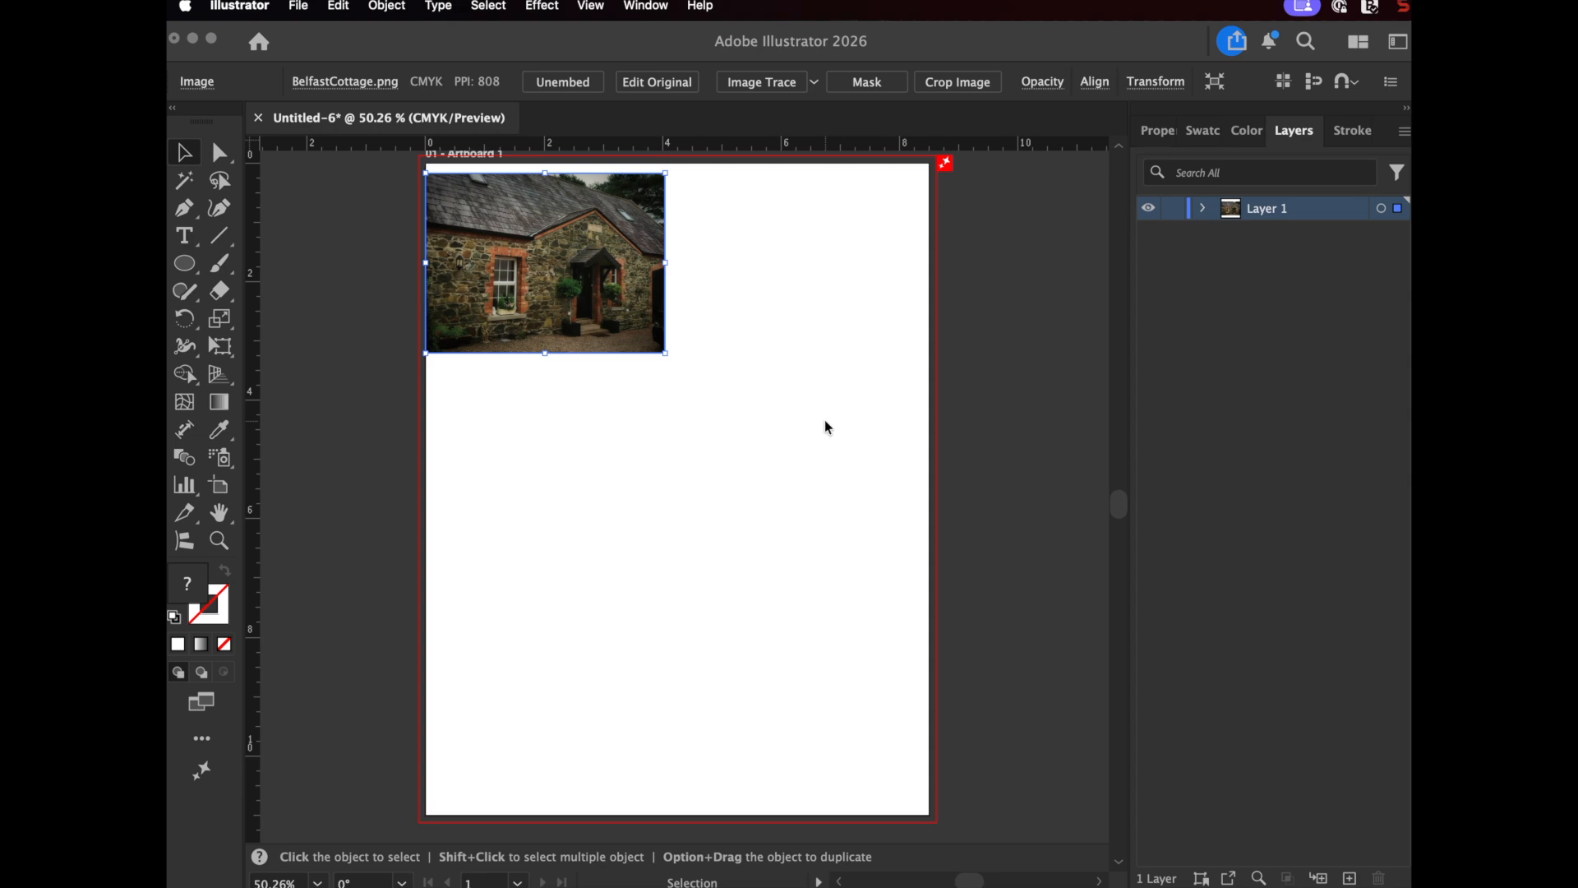
mouse_move(503, 231)
mouse_down()
mouse_move(539, 254)
mouse_move(526, 241)
mouse_up()
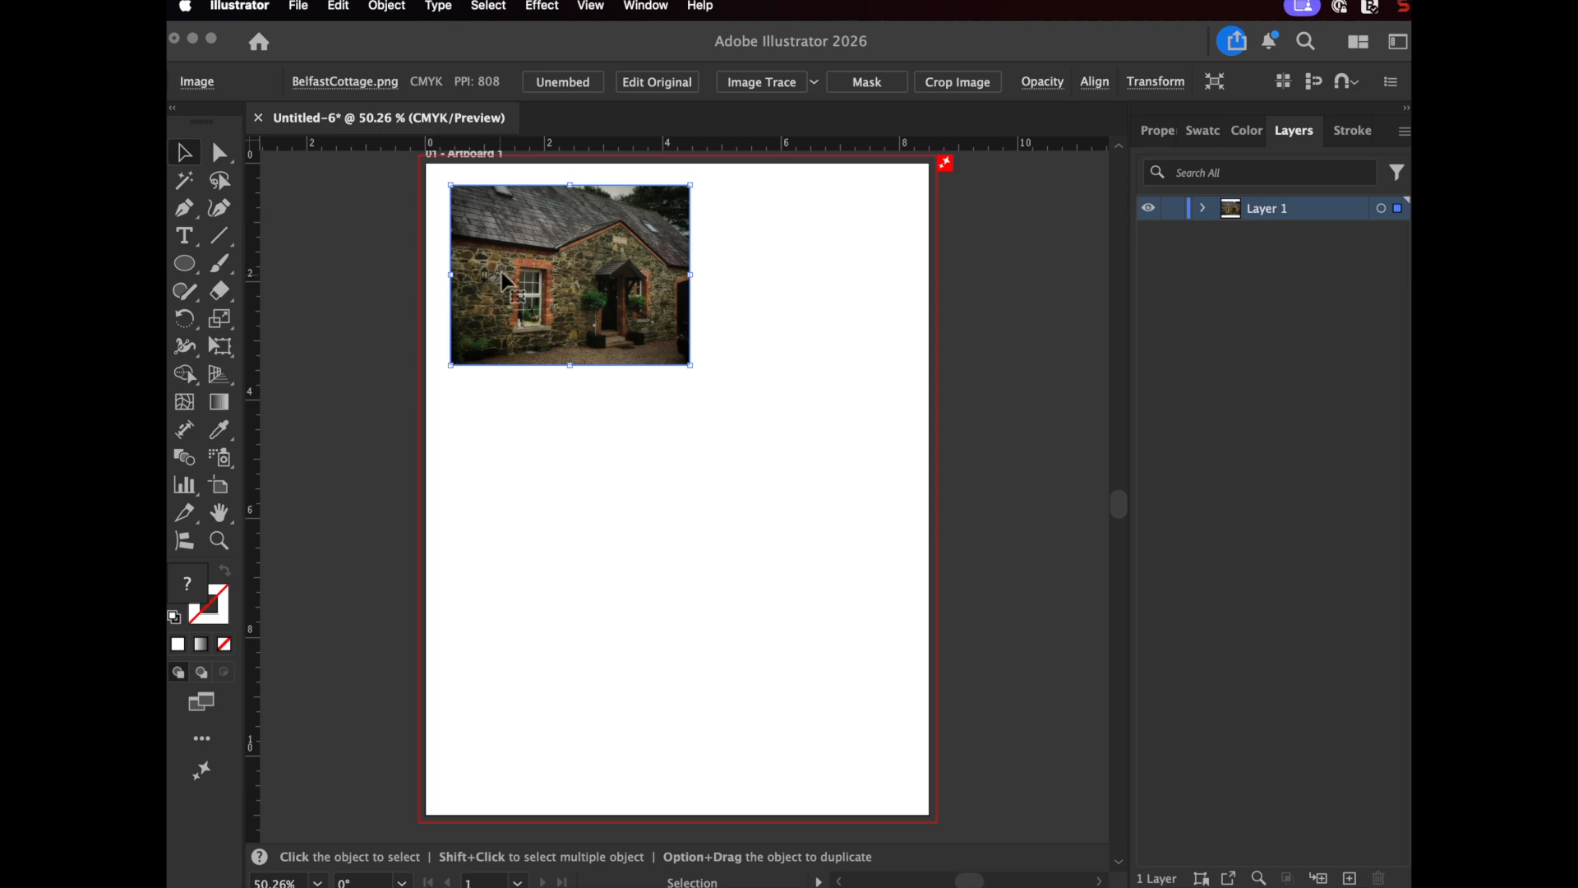
drag(512, 270, 513, 275)
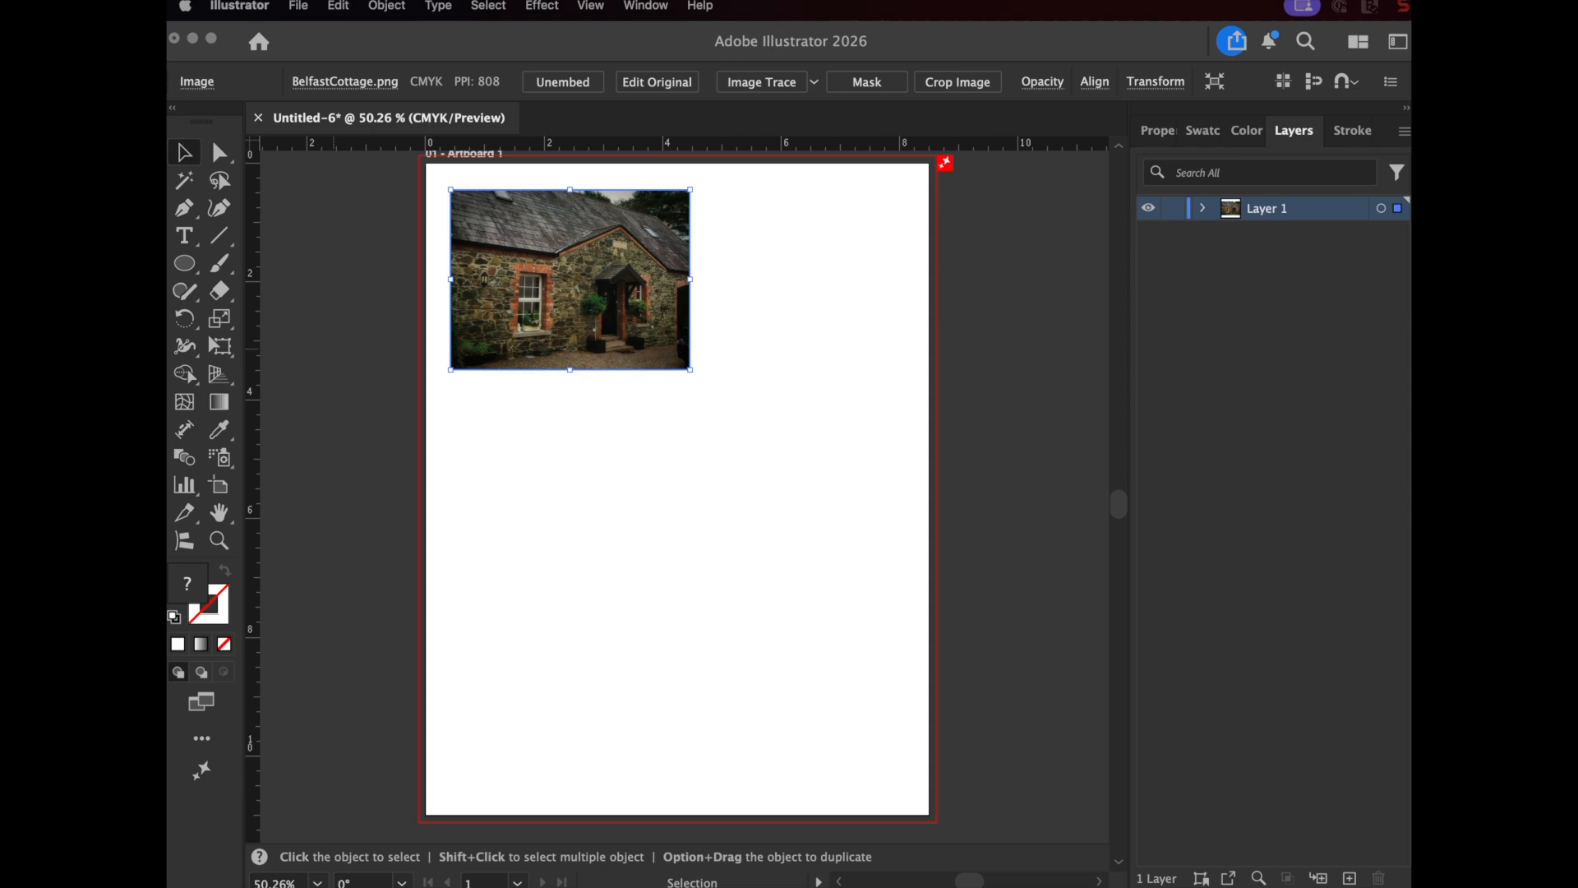
Bring capecod.png onto the artboard as a linked image below the cottage photo
drag(170, 595, 531, 477)
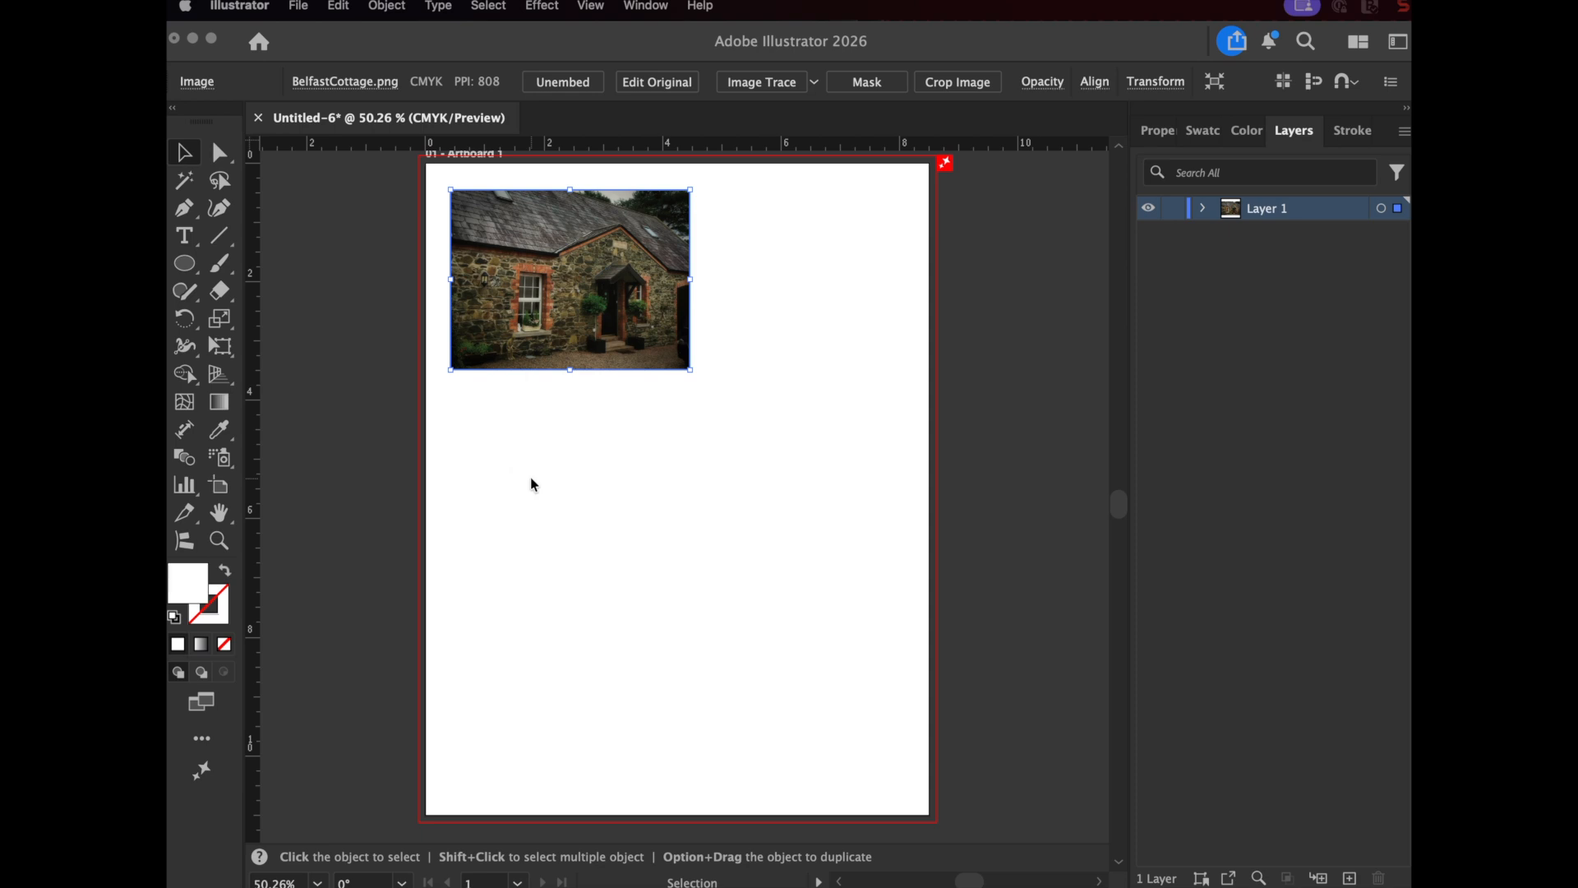
drag(533, 487, 593, 468)
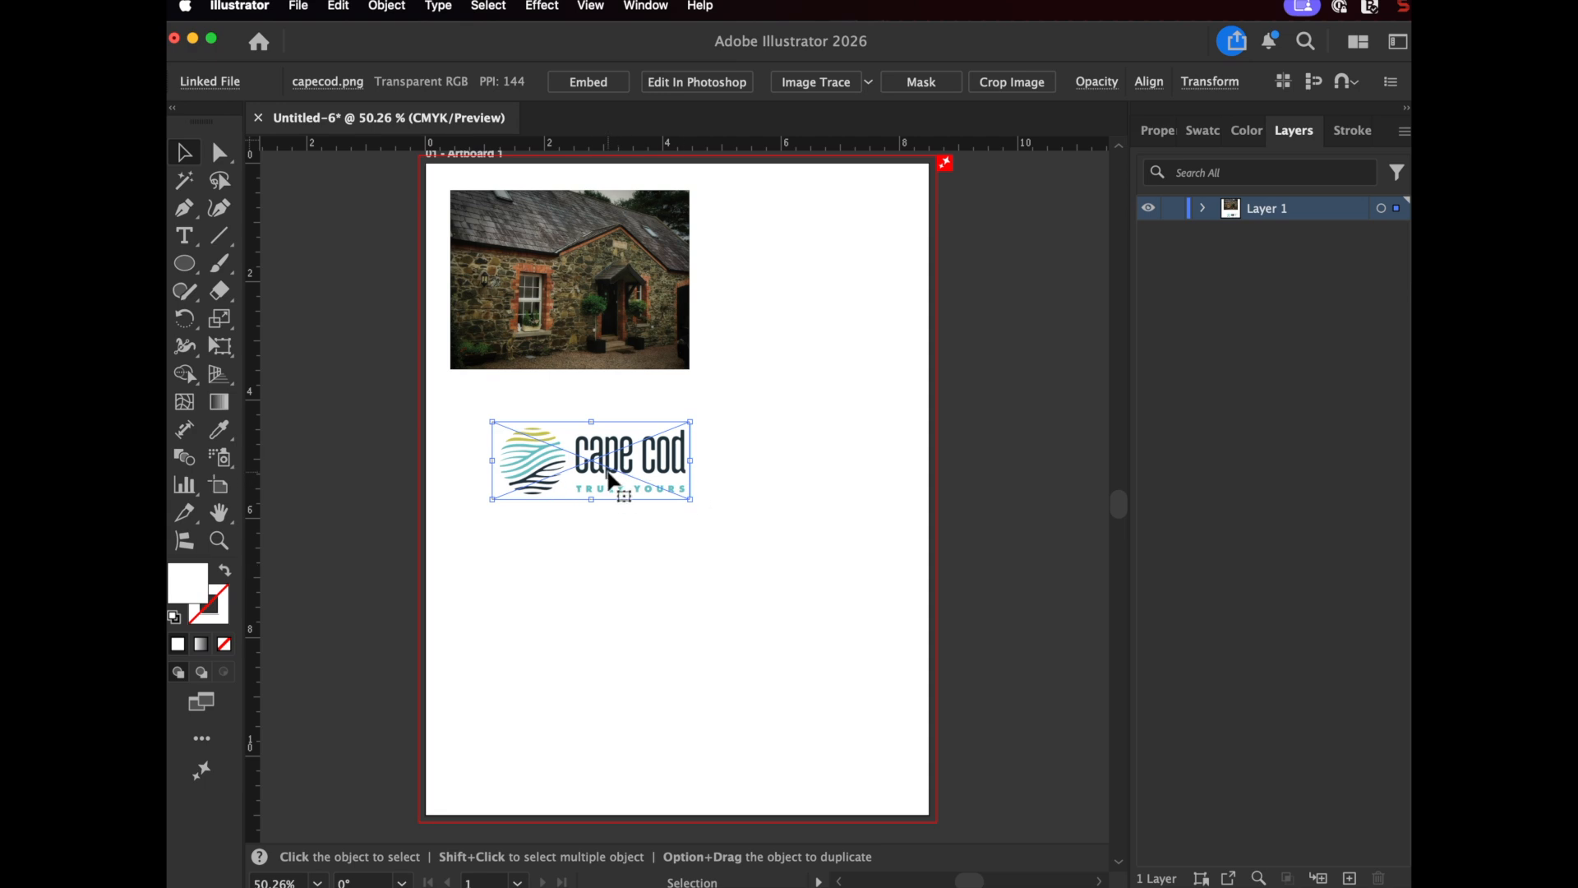
Examine the pixel edges of the Cape Cod logo's lettering at up to 800% magnification, and fit the artboard back in view
key(super+equal)
key(super+equal)
key(super+equal)
key(super+equal)
key(super+equal)
key(super+equal)
key(super+equal)
key(super+equal)
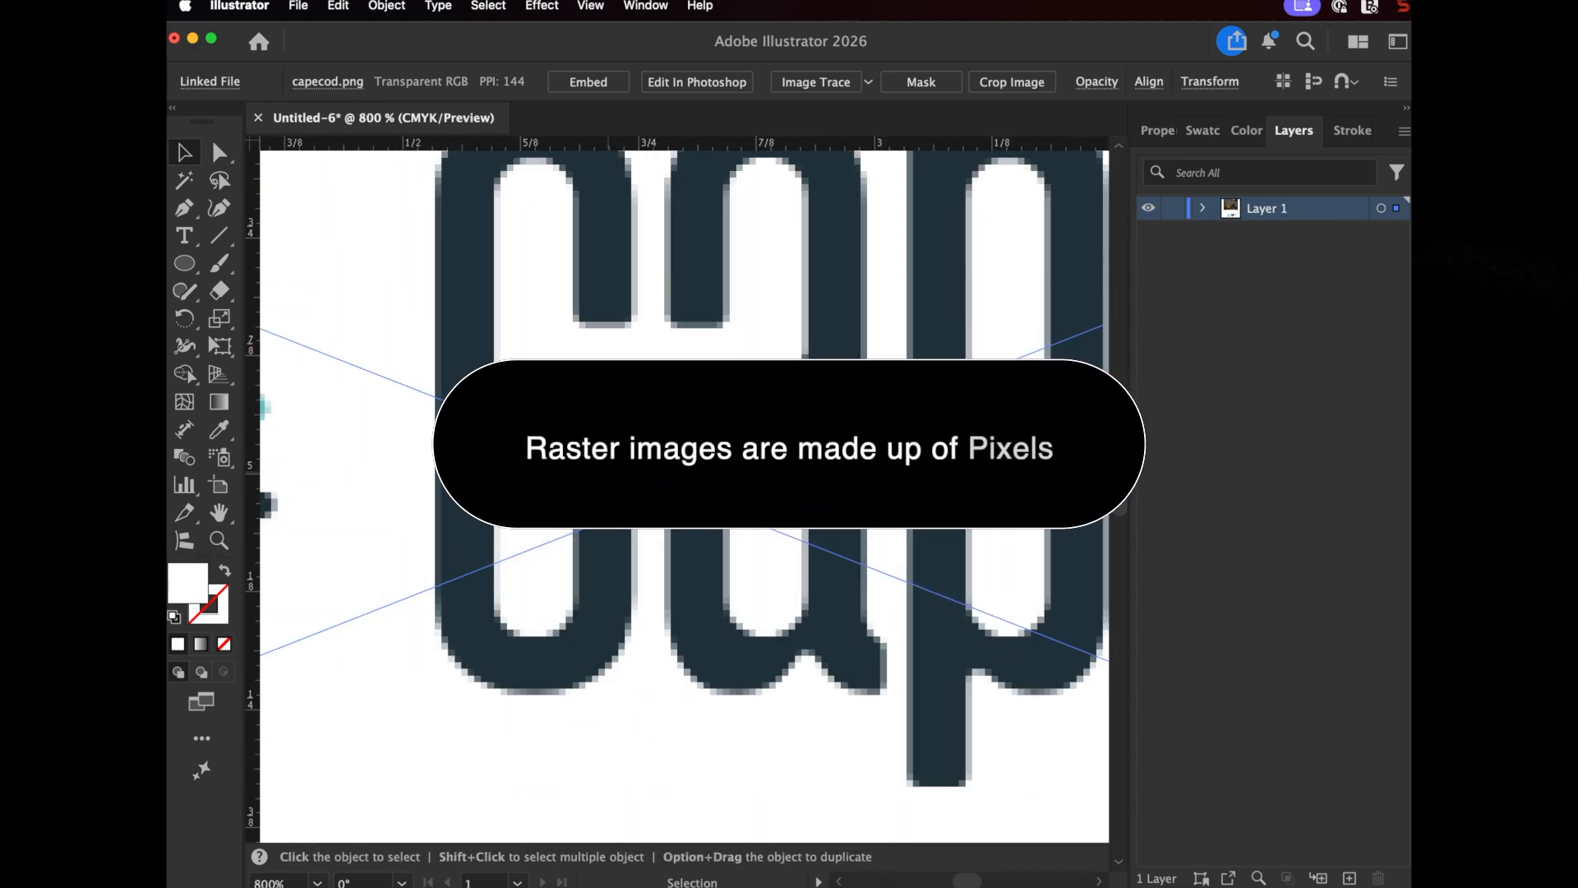
key(super+minus)
key(super+minus)
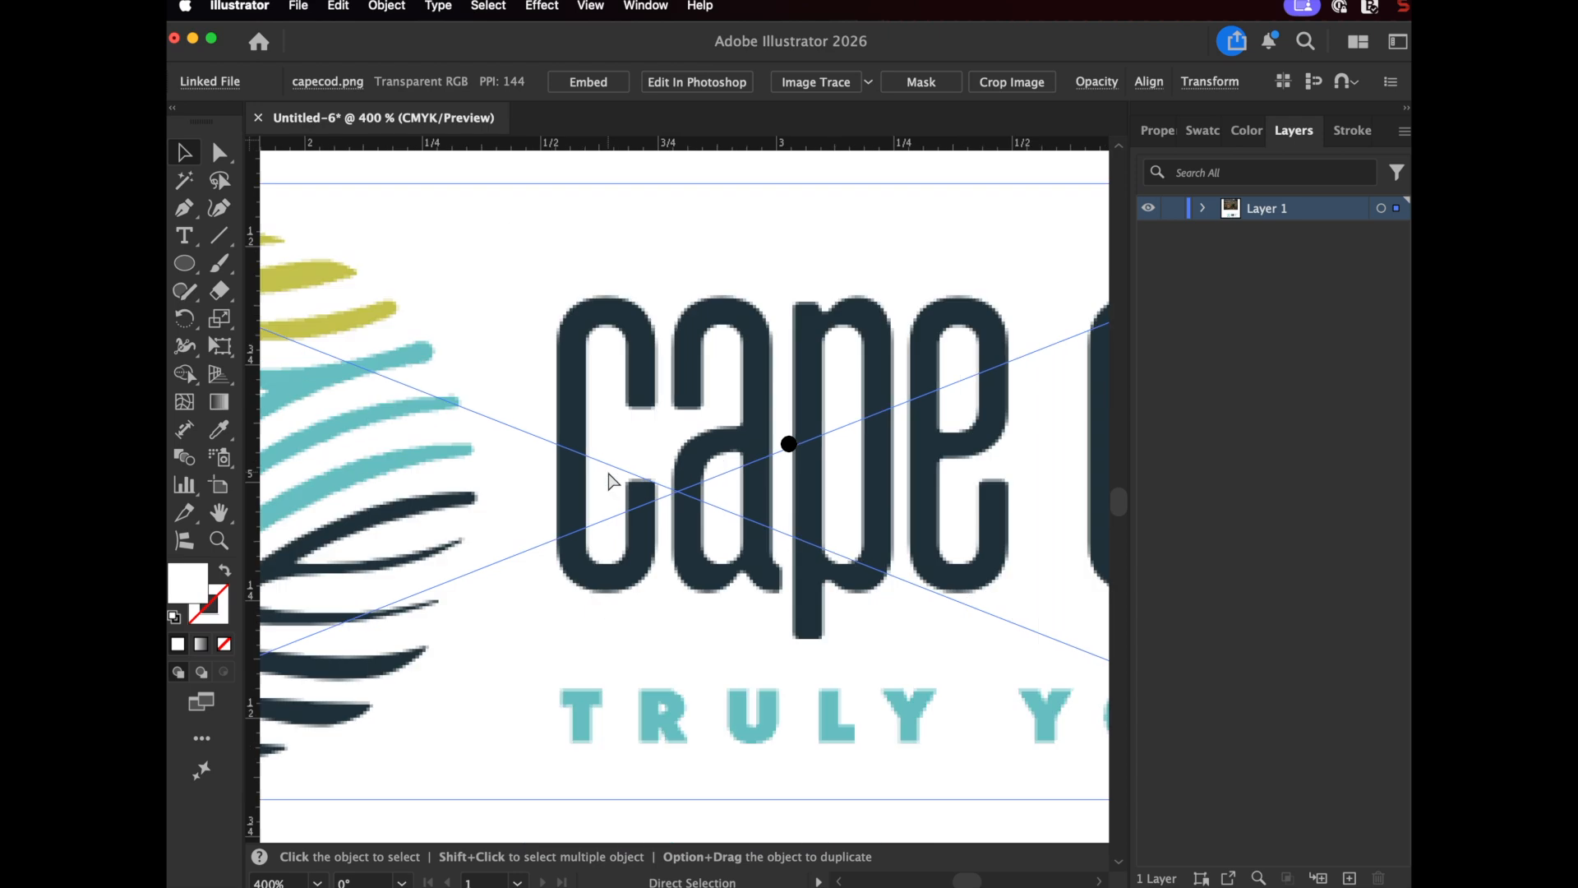
key(super+0)
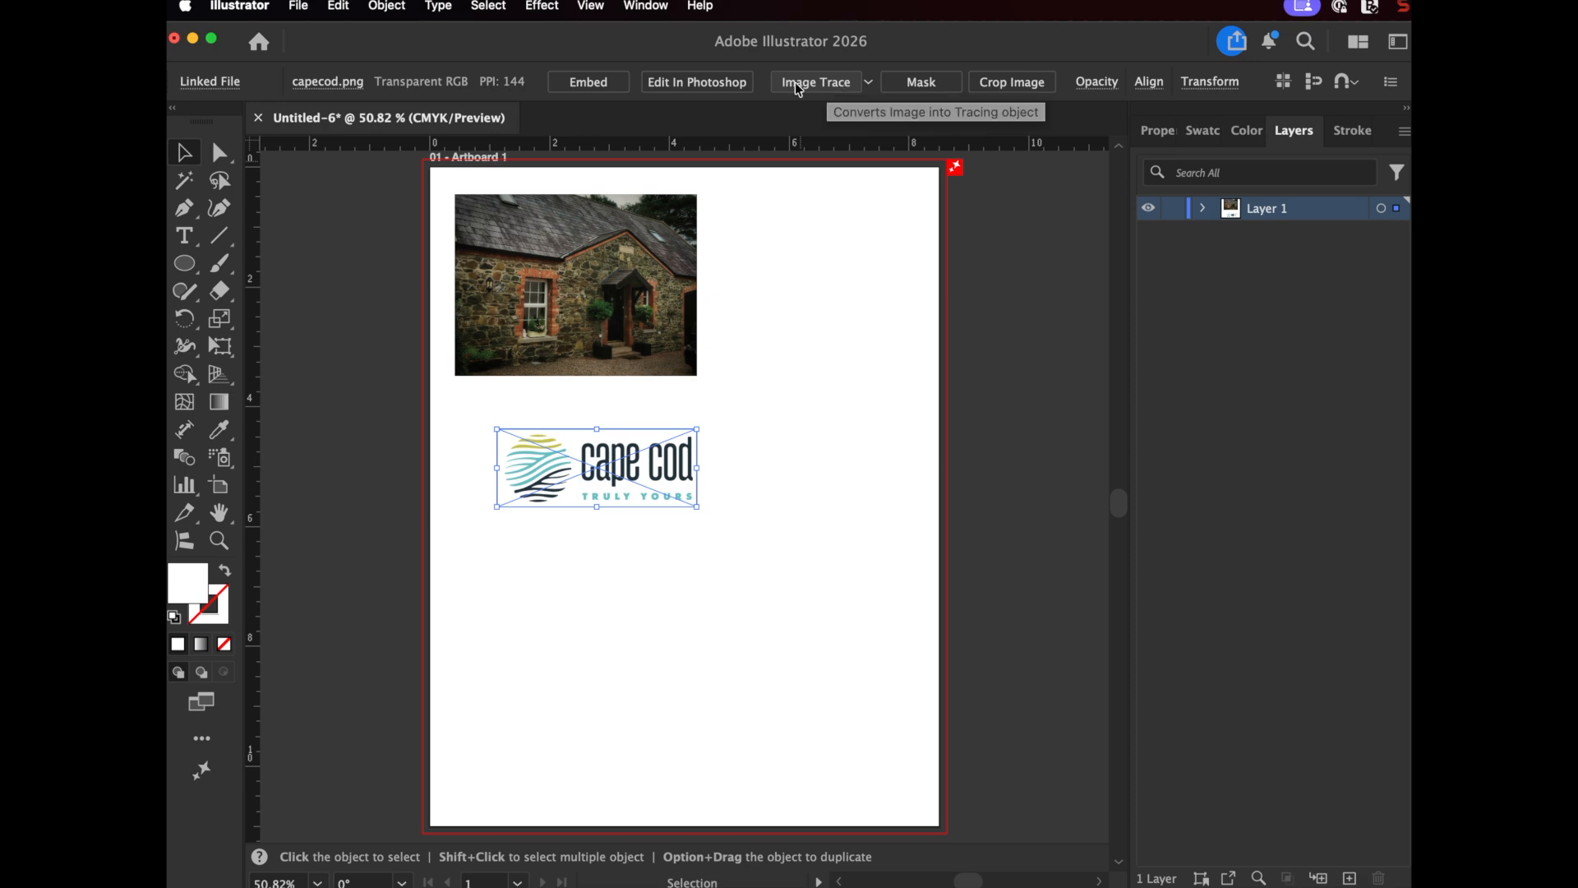
Try an Image Trace with the default preset on the Cape Cod logo, and undo the tracing
click(820, 87)
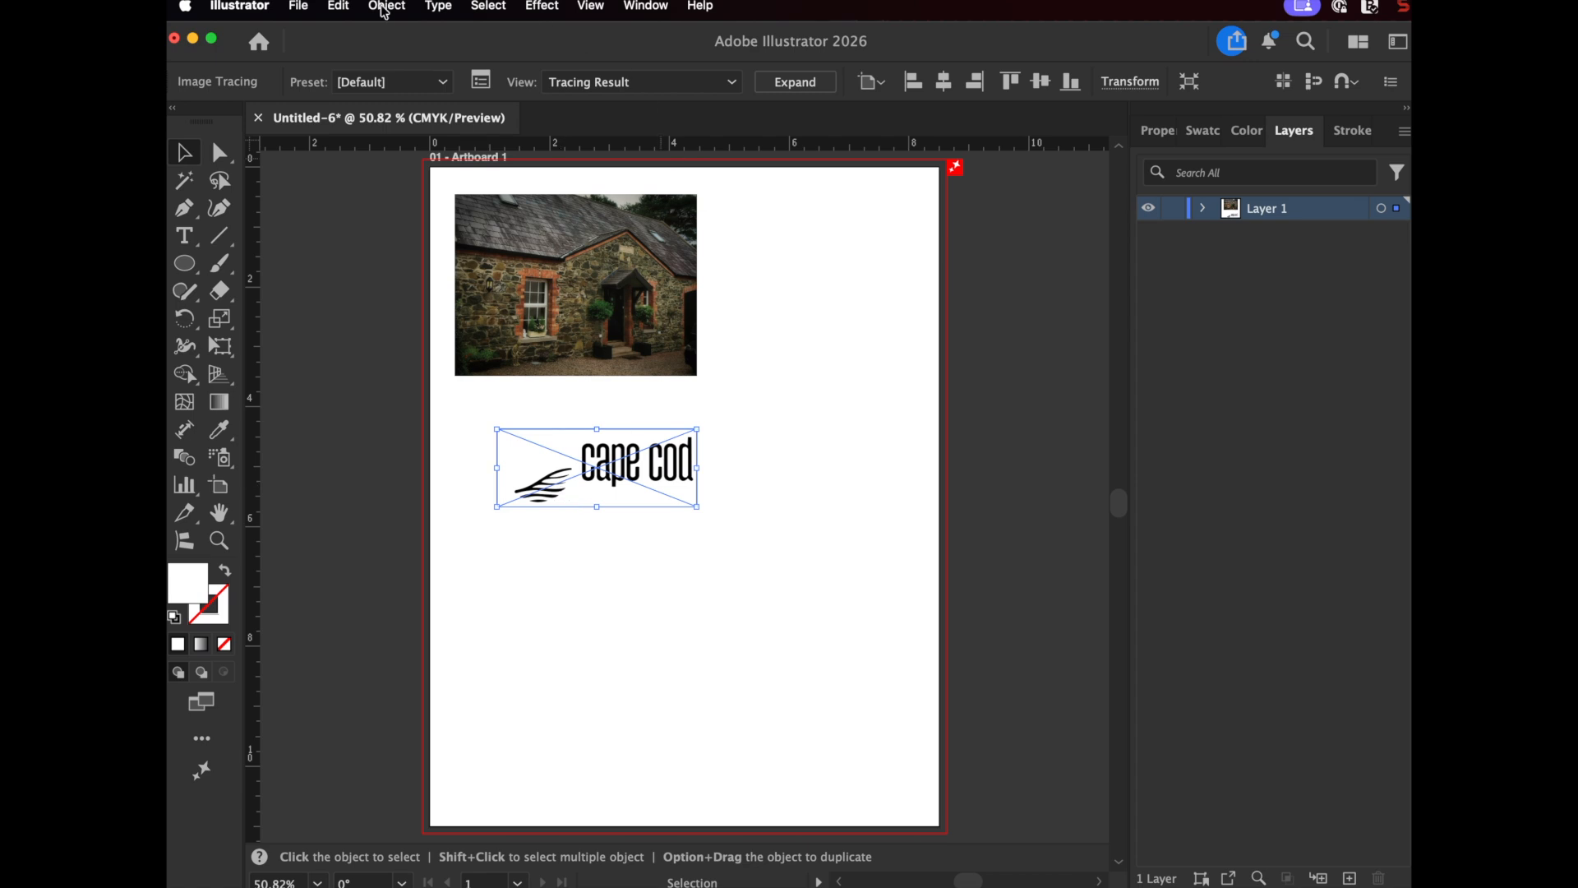
click(339, 6)
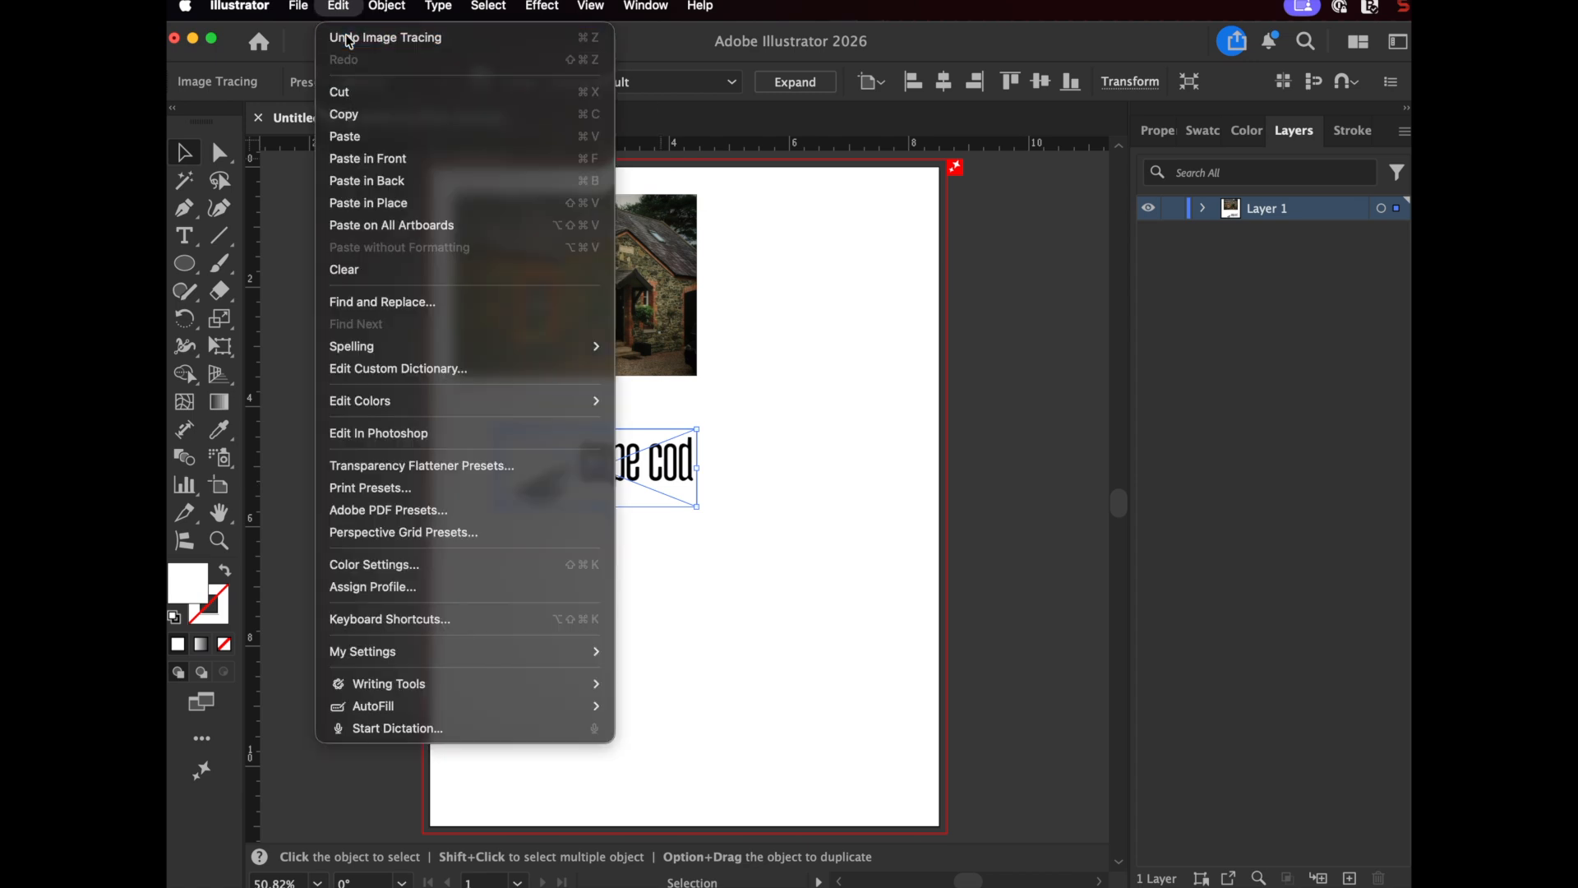
click(348, 38)
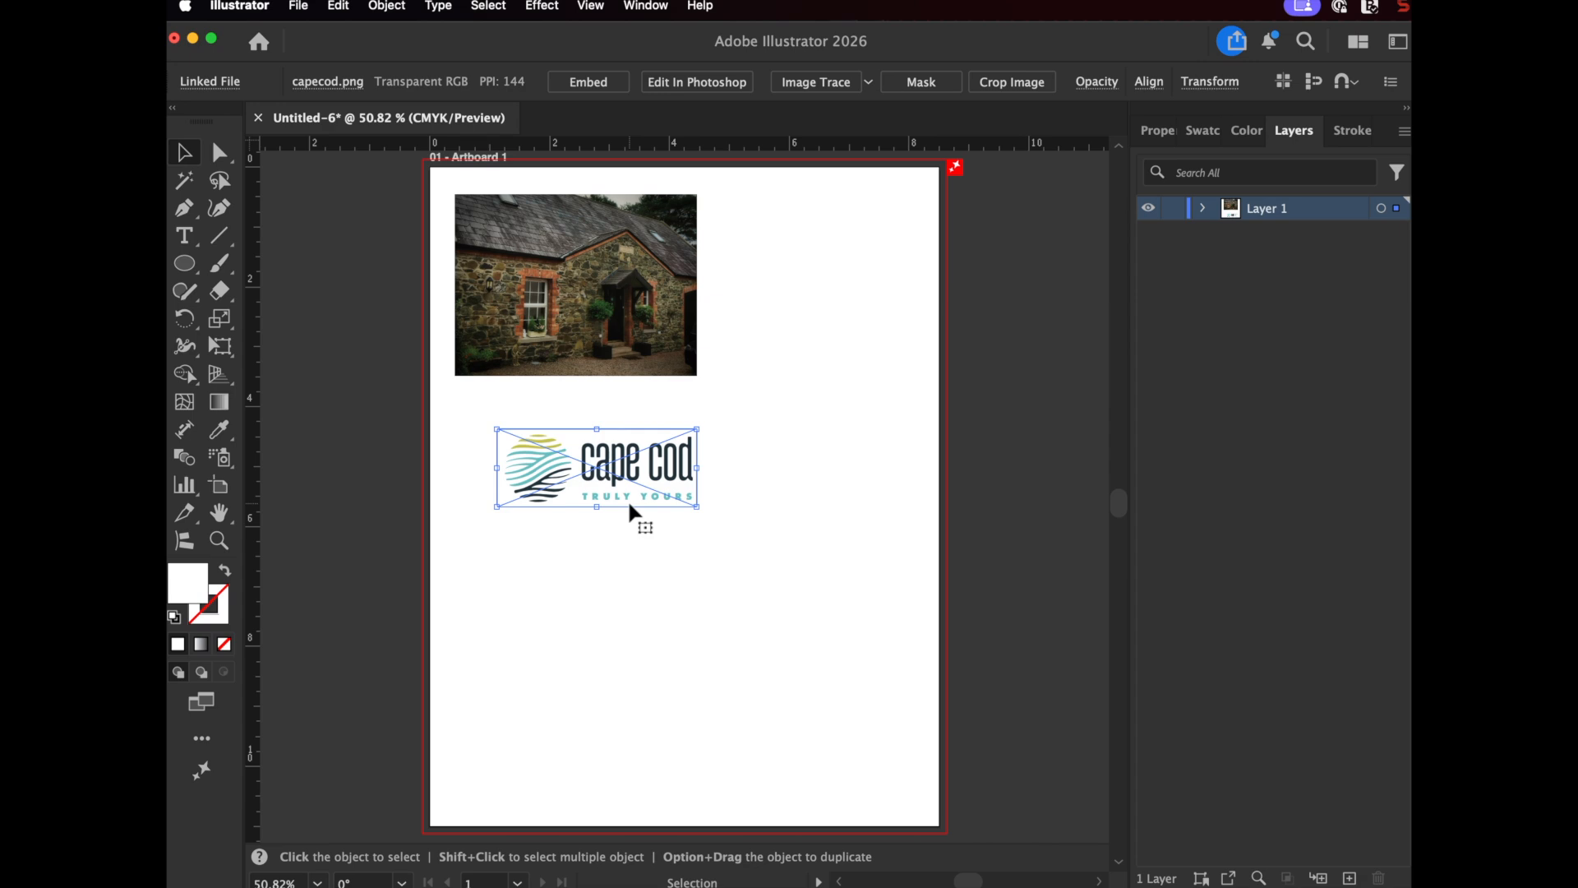
Trace the Cape Cod logo with the 6 Colors preset, expand the result into vector paths, and deselect it
click(869, 83)
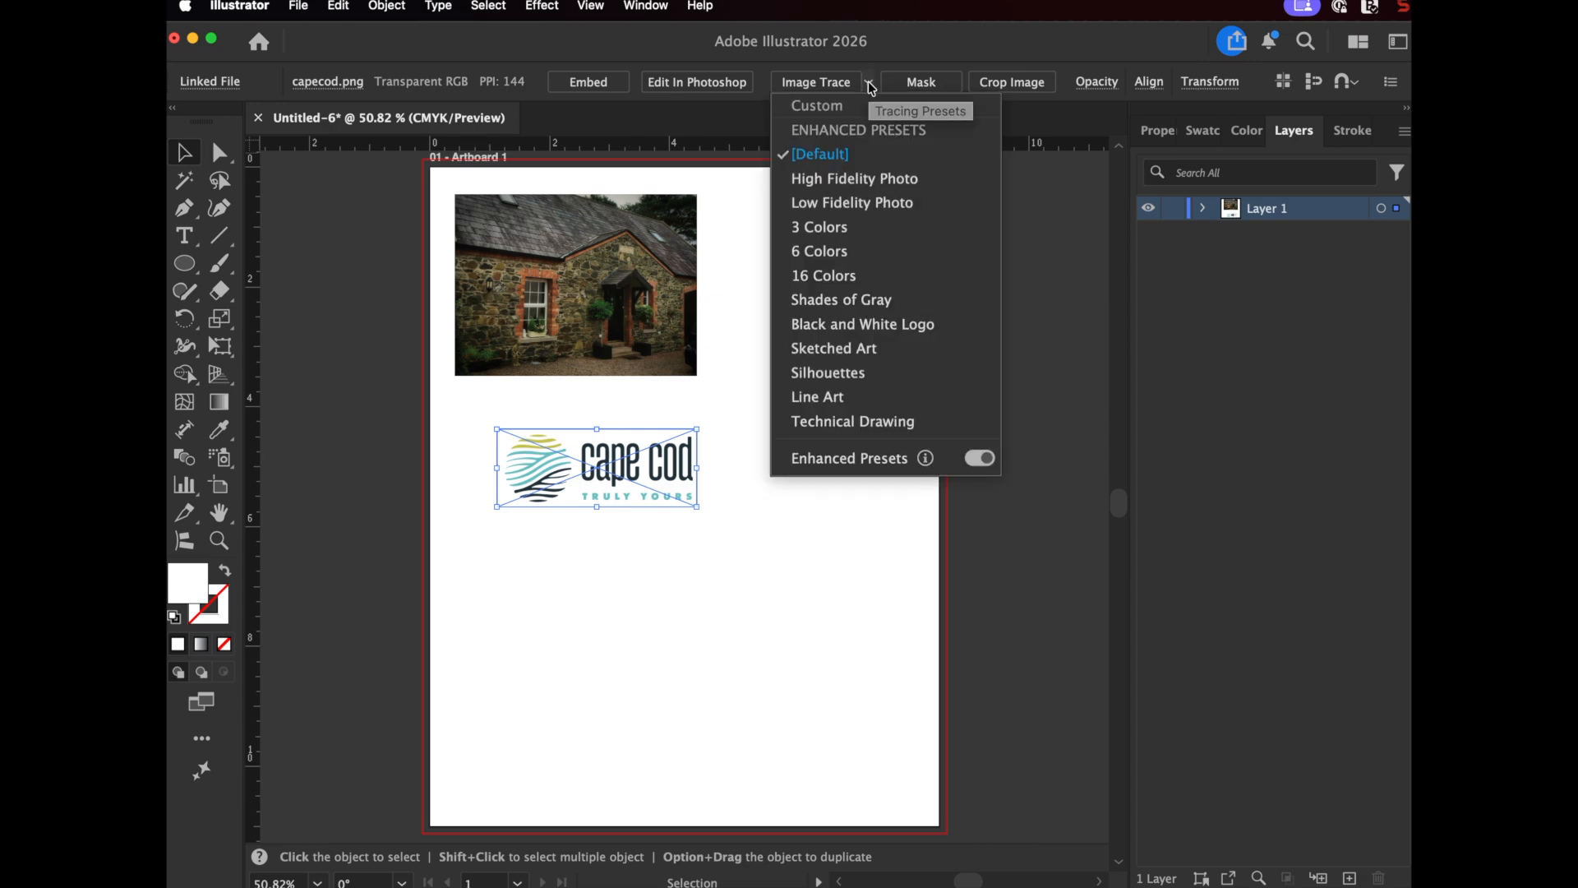
click(821, 252)
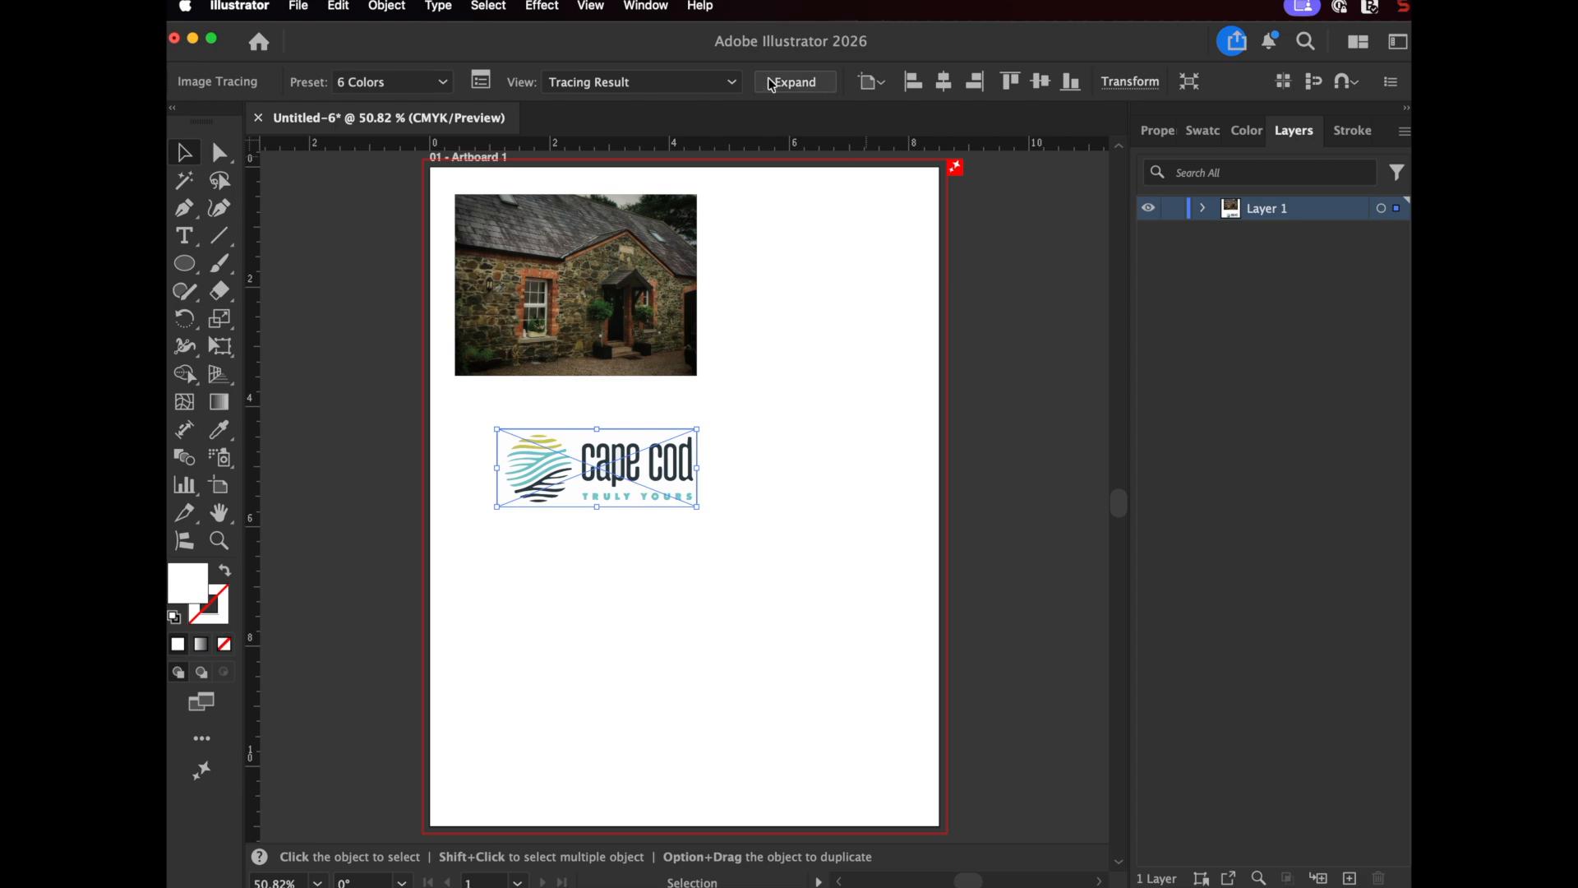
click(797, 86)
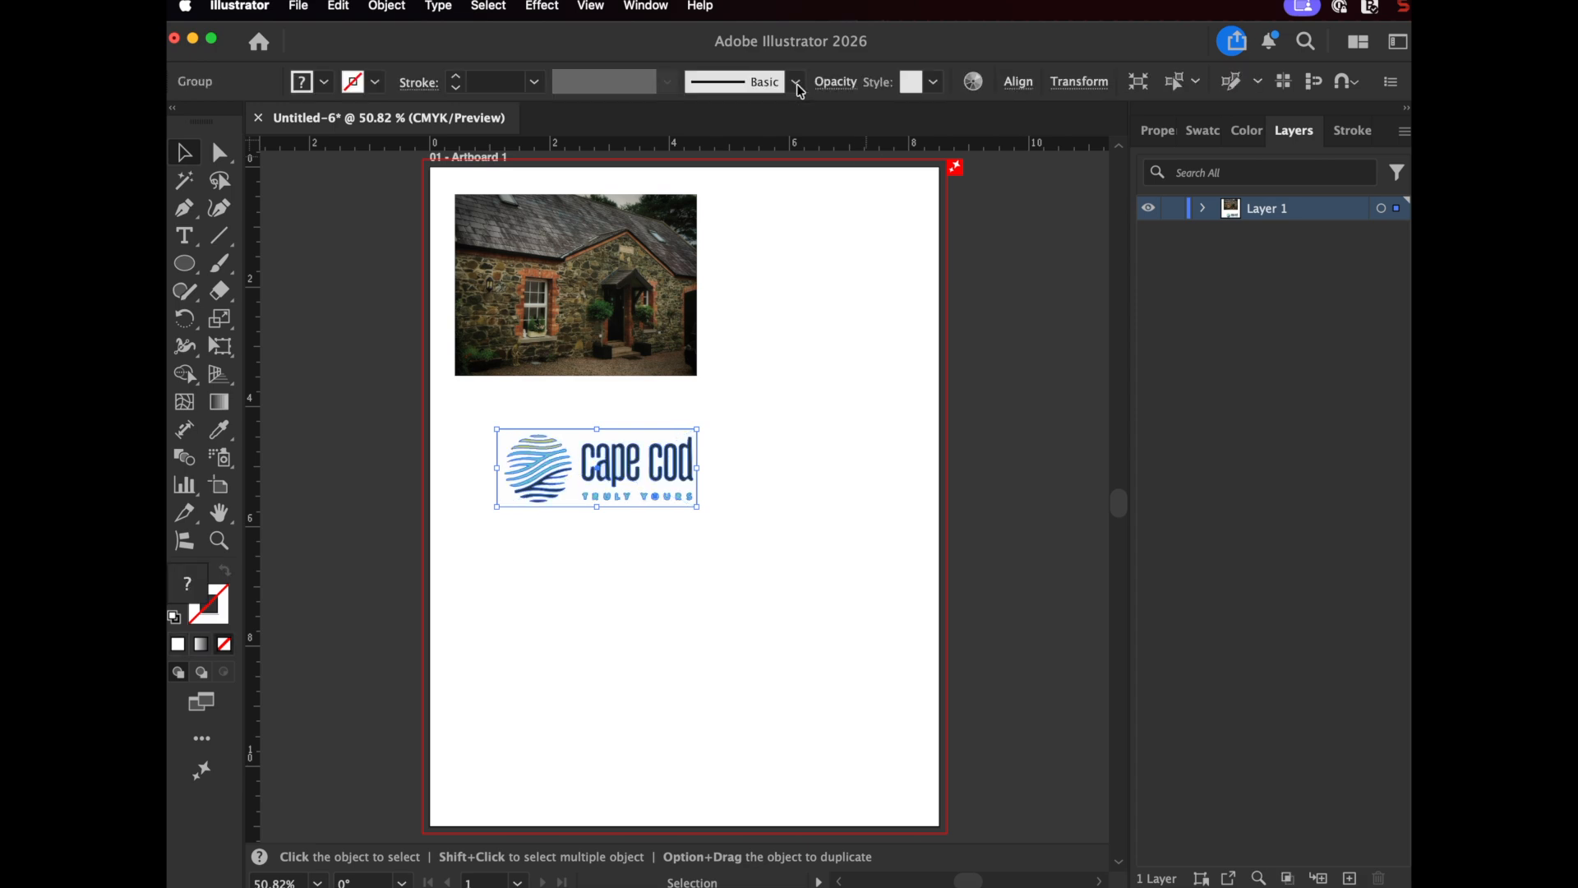
click(783, 354)
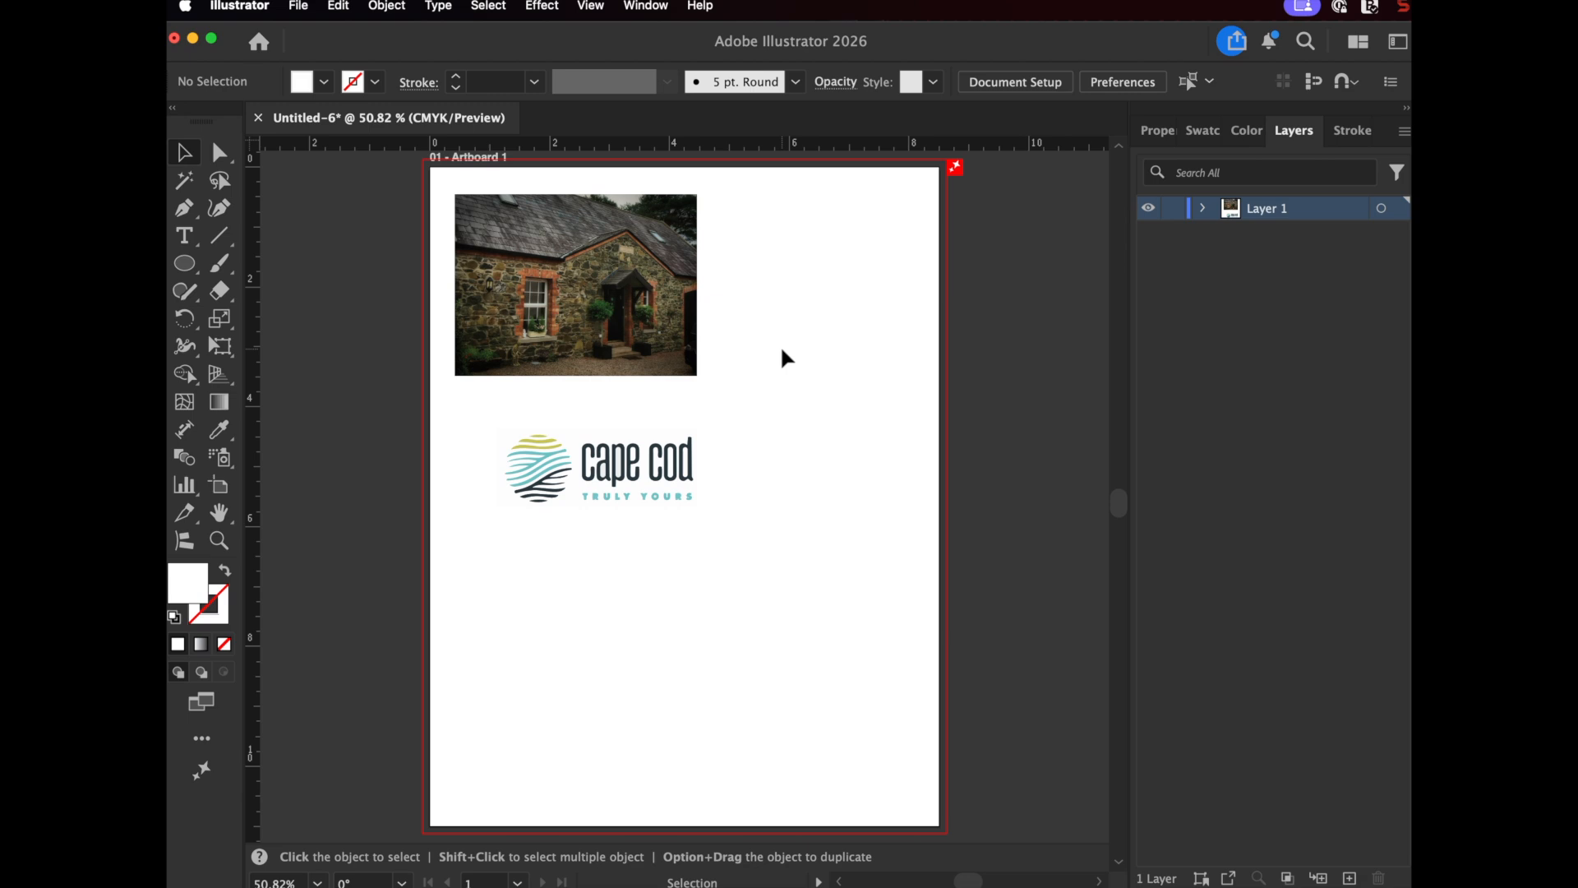
Inspect the edges of the traced Cape Cod logo's lettering and wave stripes at 800% magnification
key(a)
scroll(749, 628, up, 1)
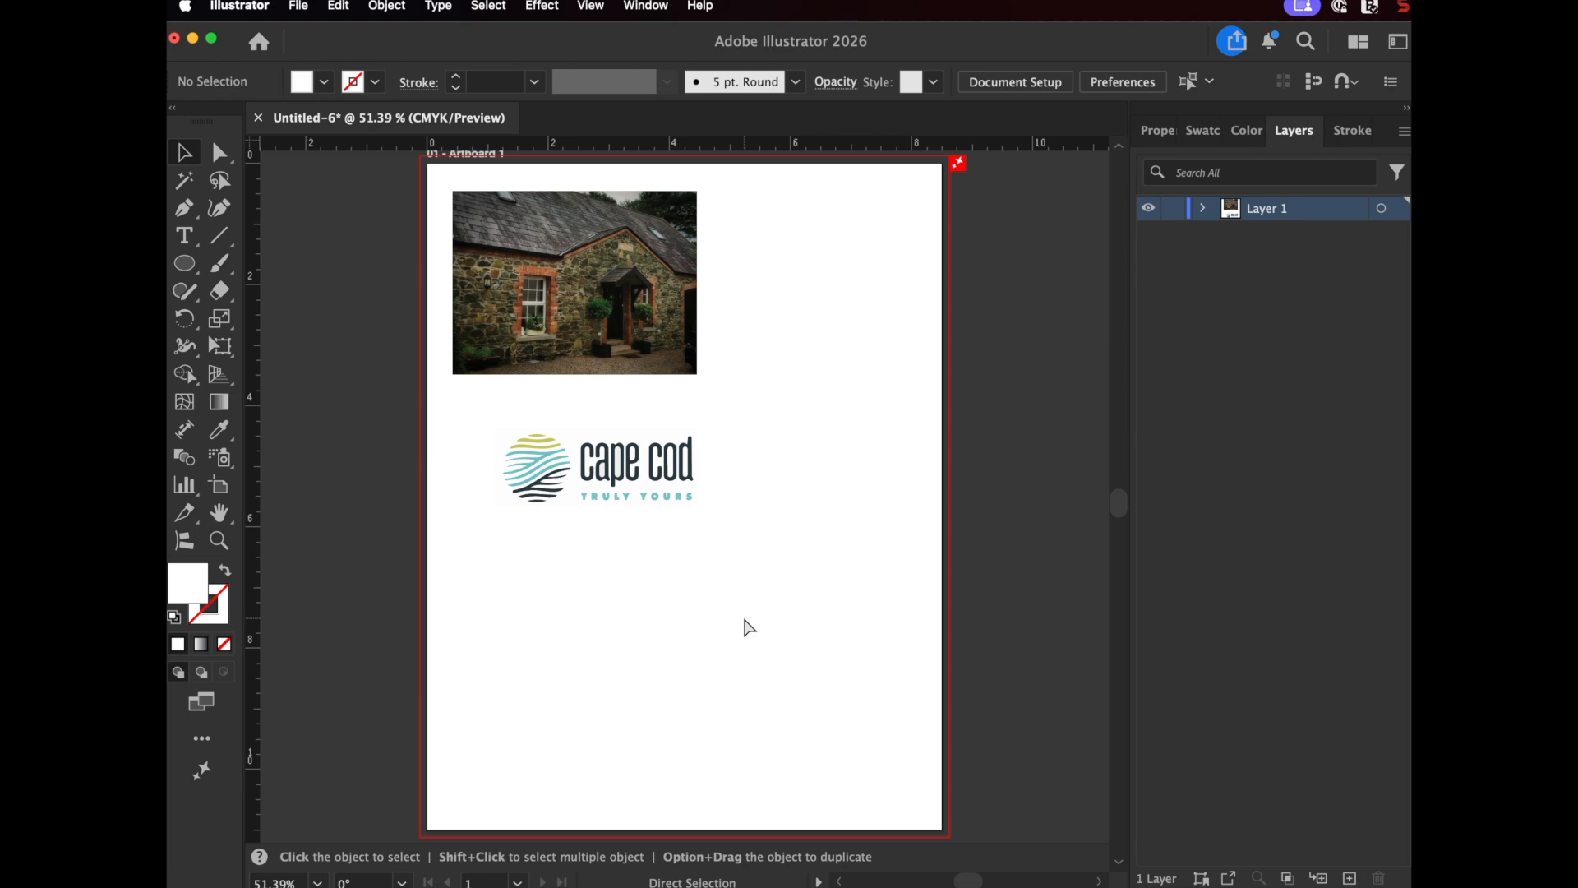
scroll(749, 629, up, 8)
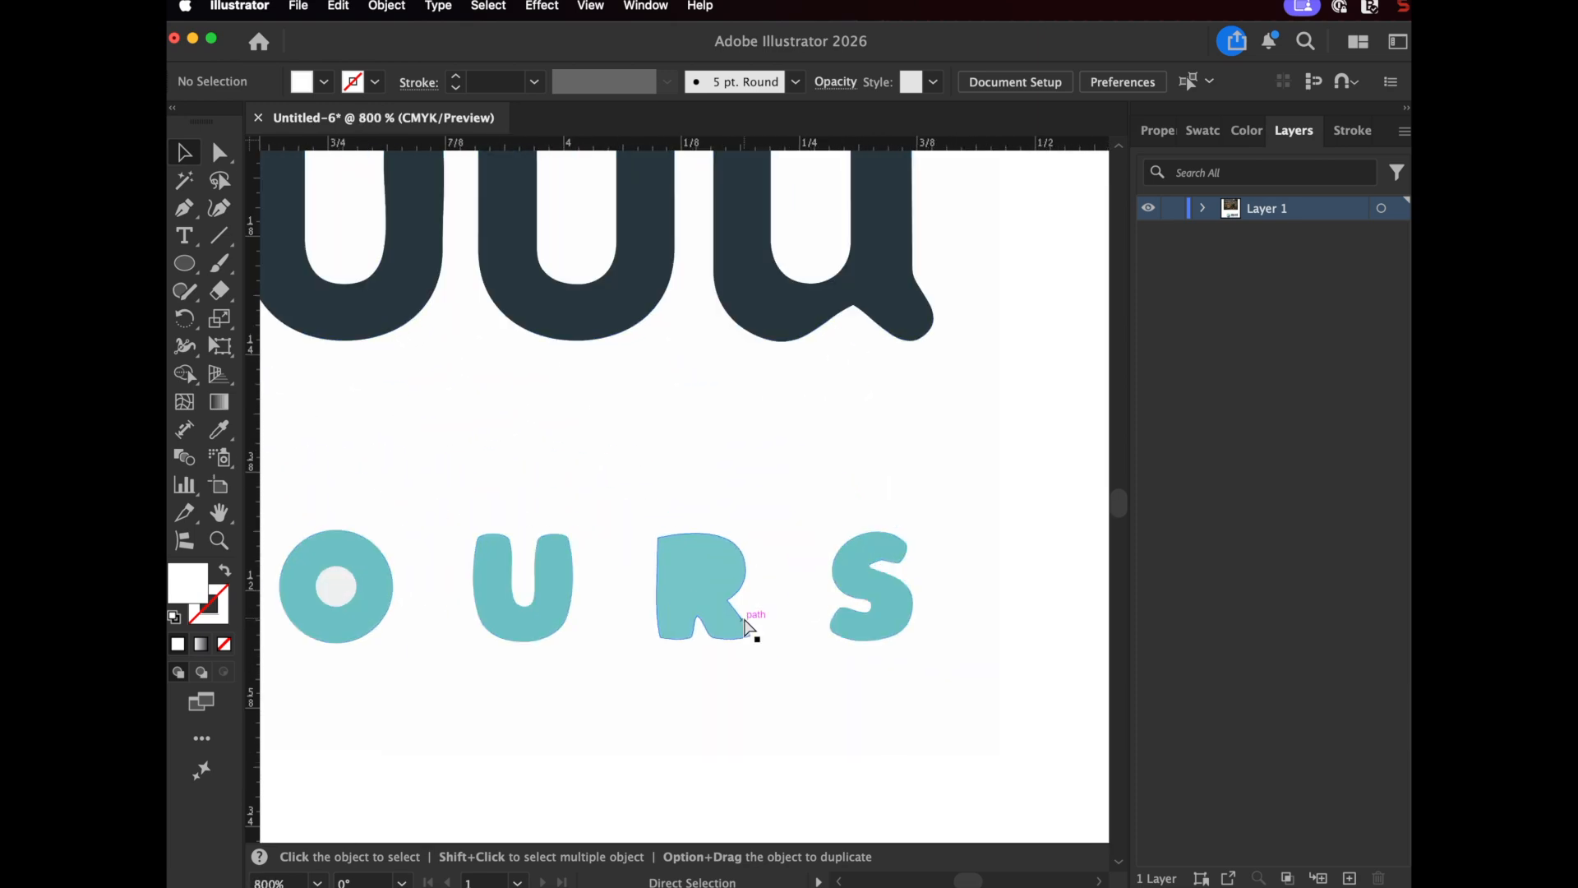
scroll(745, 620, up, 6)
scroll(744, 620, left, 4)
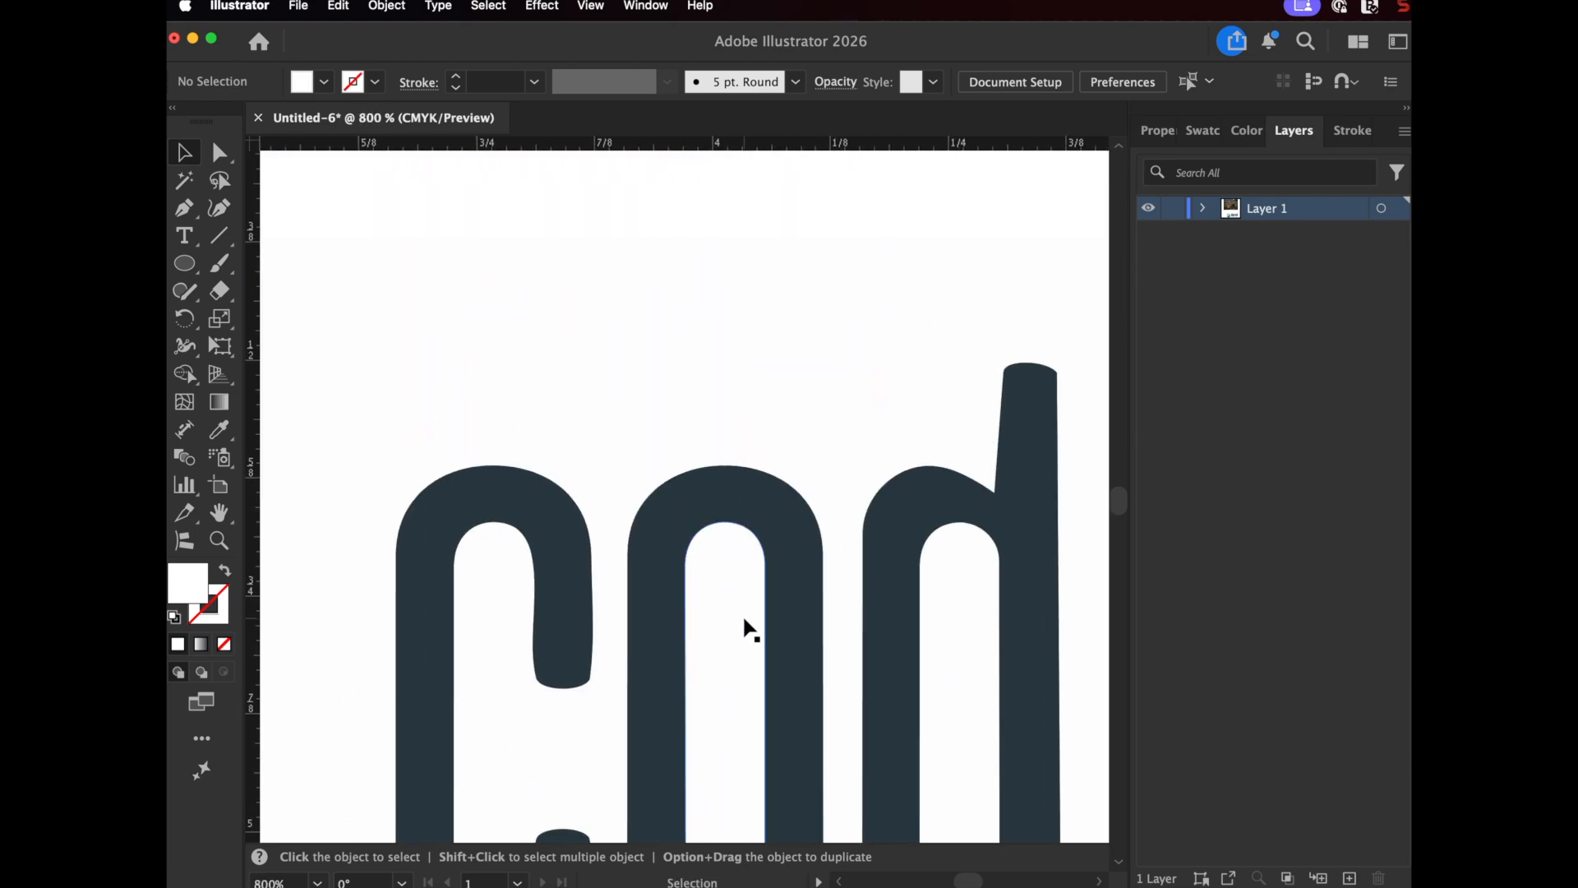
scroll(745, 627, down, 2)
scroll(745, 626, left, 10)
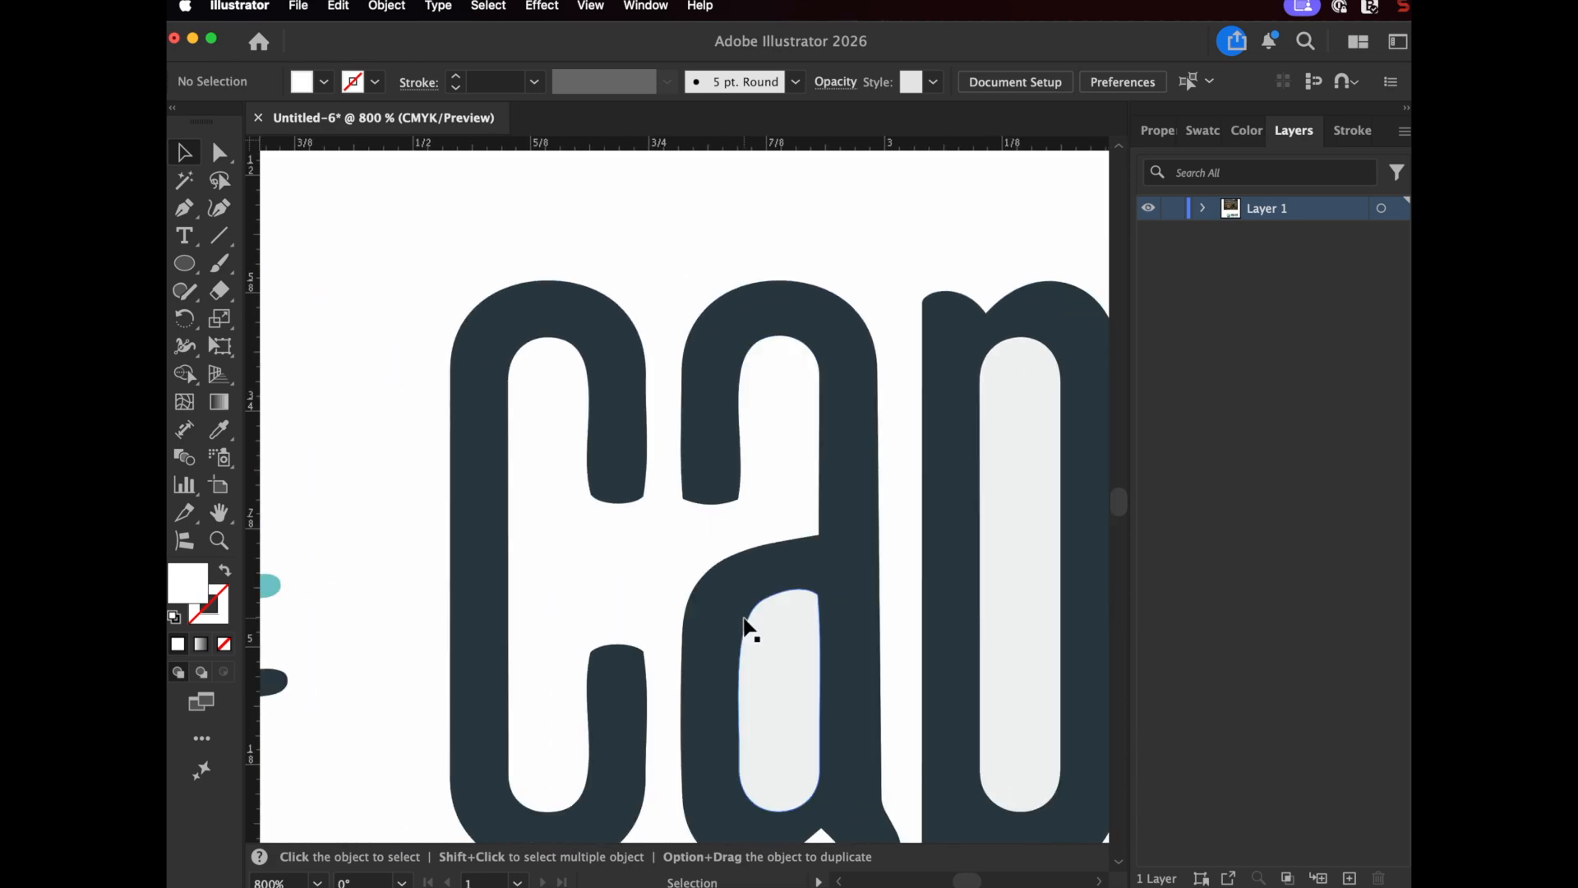
scroll(745, 622, left, 6)
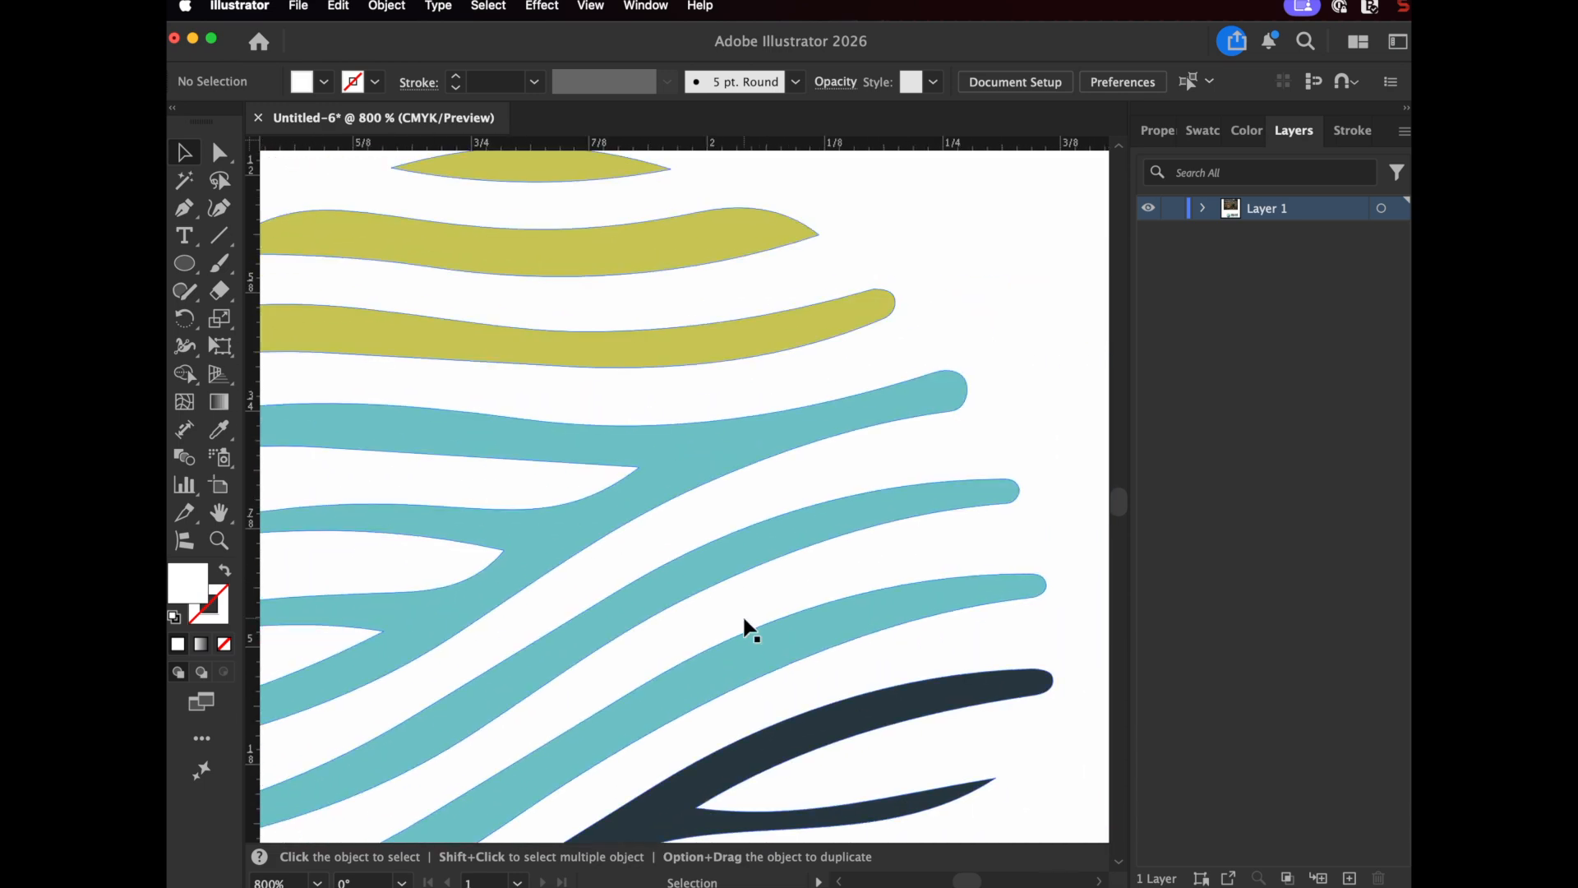
Select the traced logo group and show the anchor points along its wave stripes with the Direct Selection tool
click(719, 335)
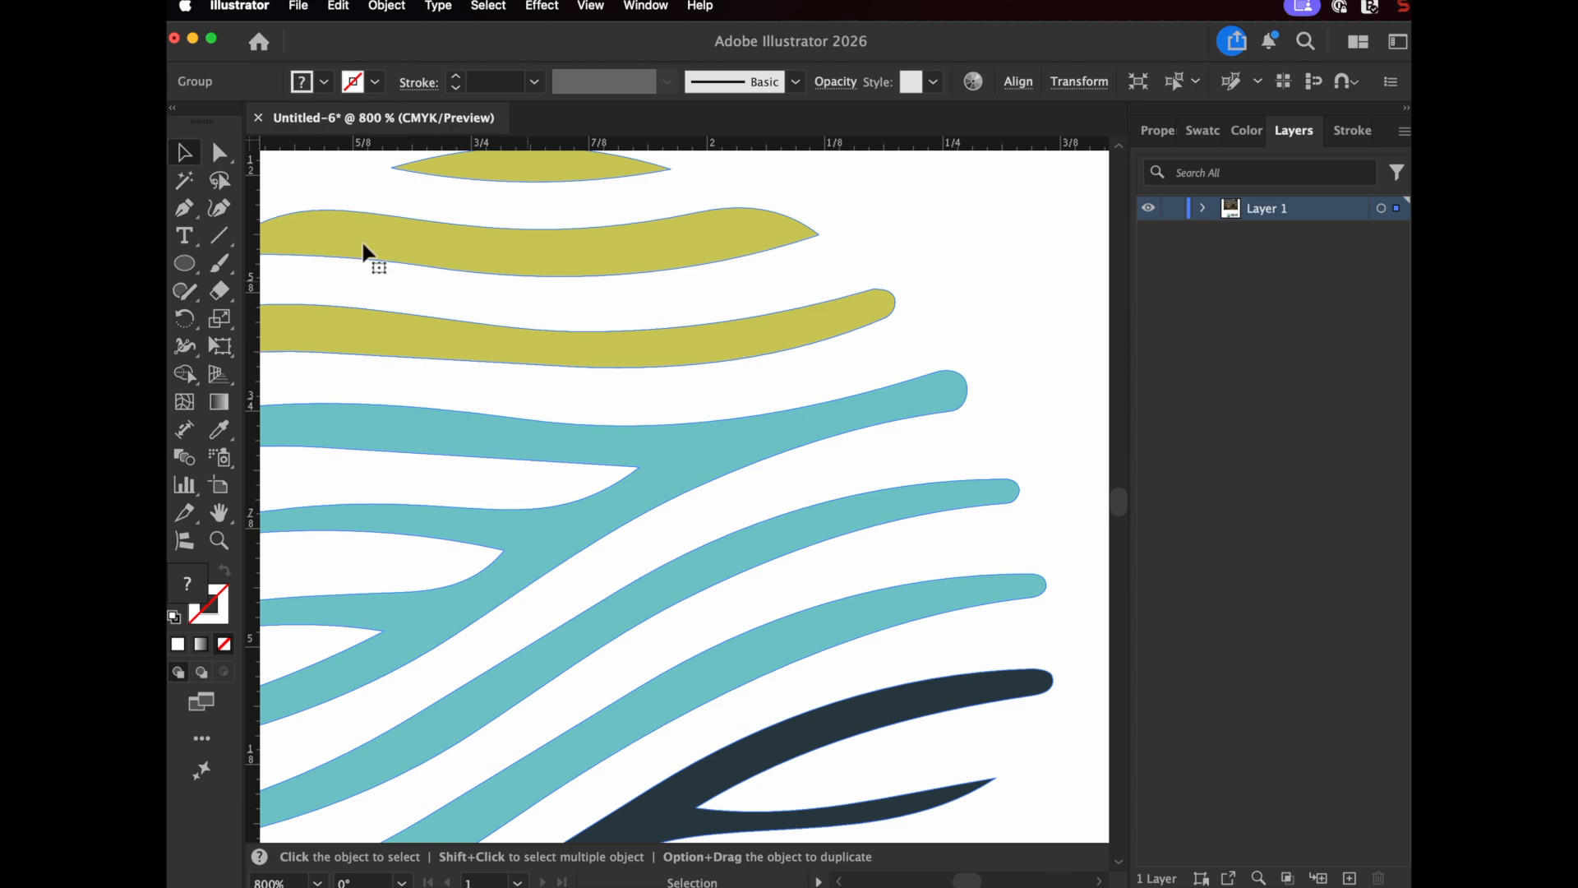
click(219, 152)
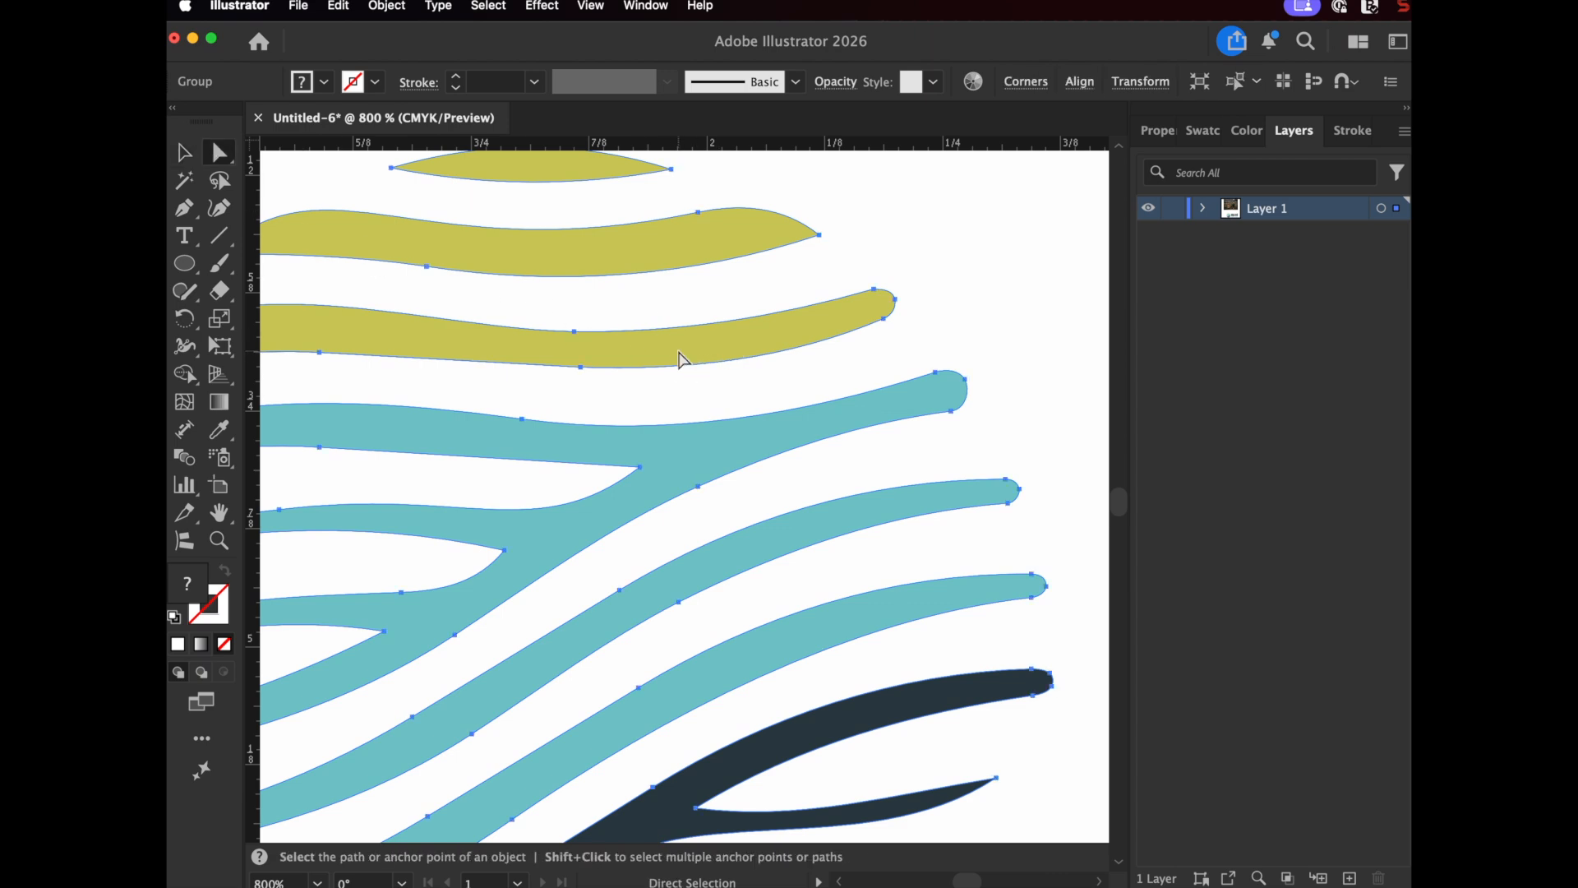
scroll(679, 360, left, 2)
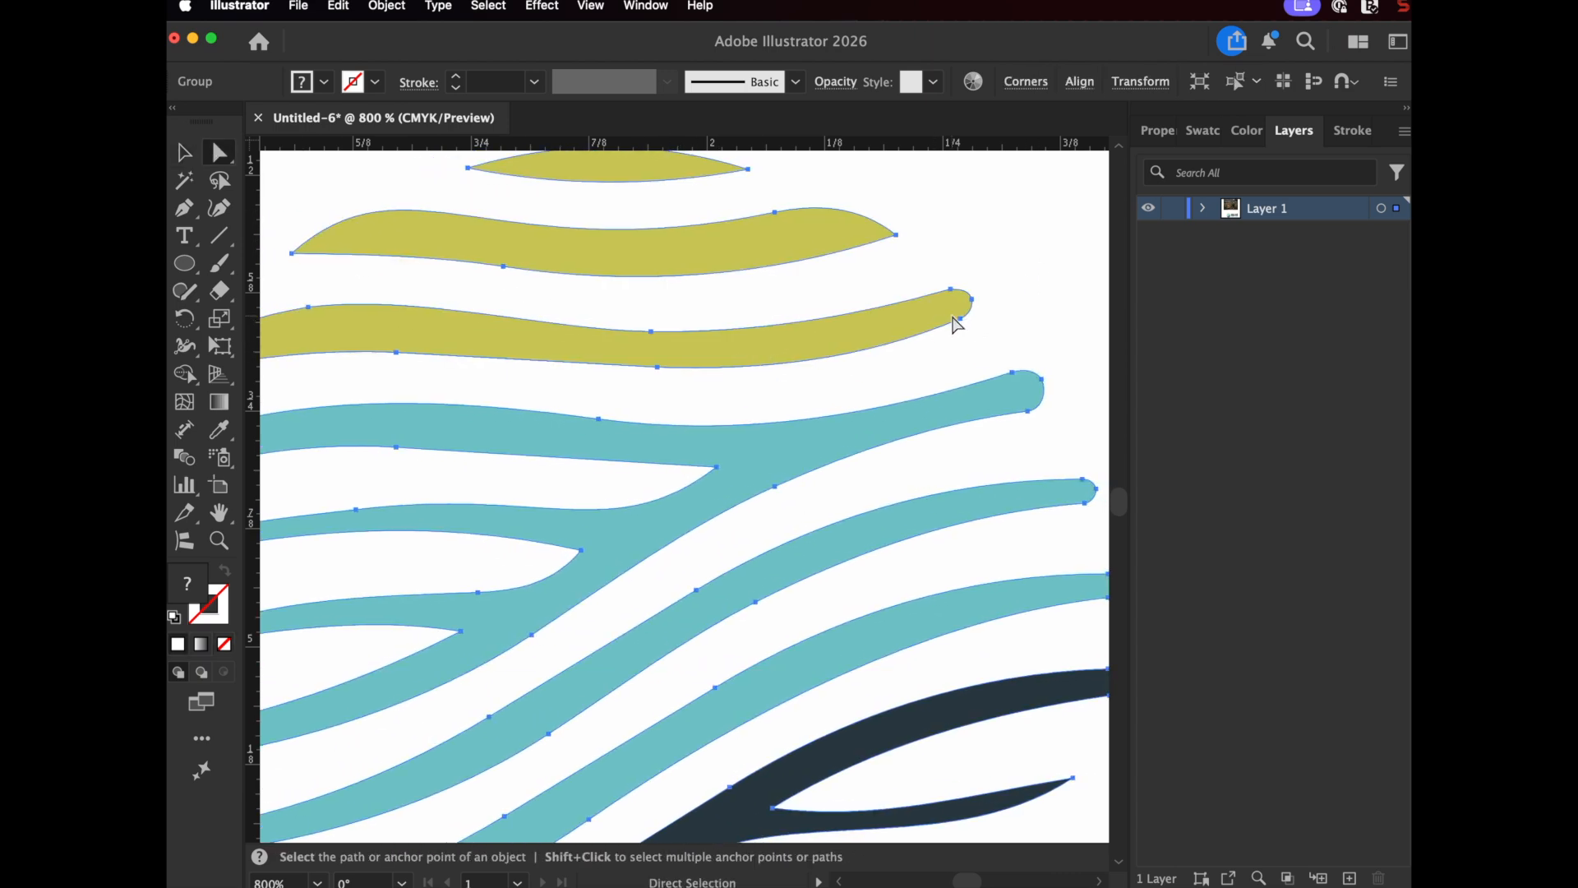
mouse_move(966, 312)
mouse_down()
mouse_move(986, 324)
mouse_move(960, 310)
mouse_up()
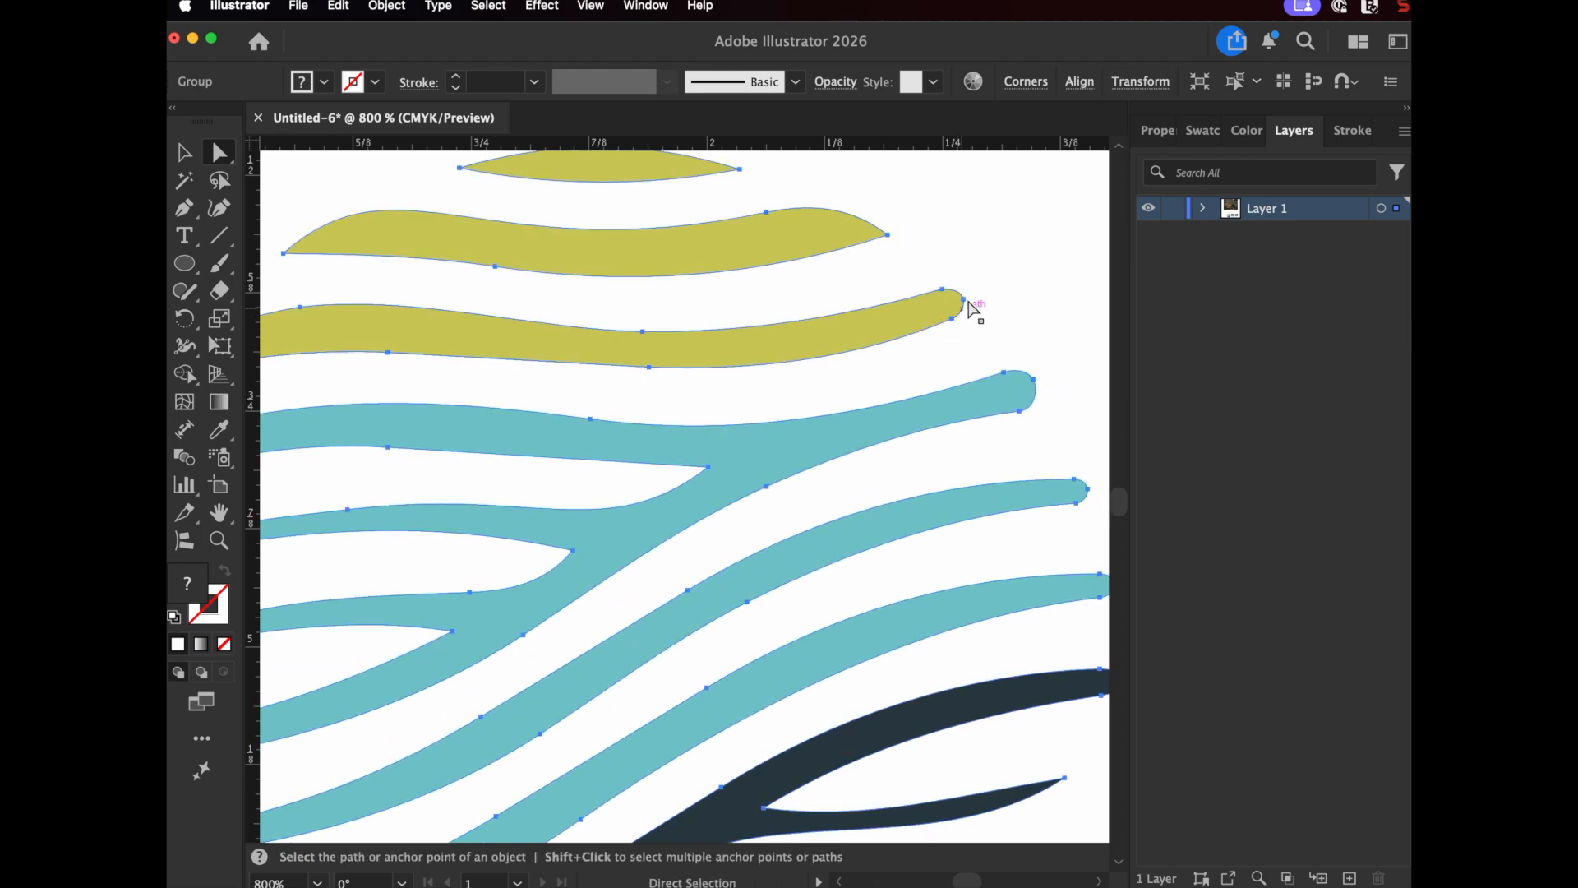
Stretch the end anchor point of the lowest green stripe outward into a long tip toward the lettering
key(super)
key(super+minus)
key(super+minus)
key(super+minus)
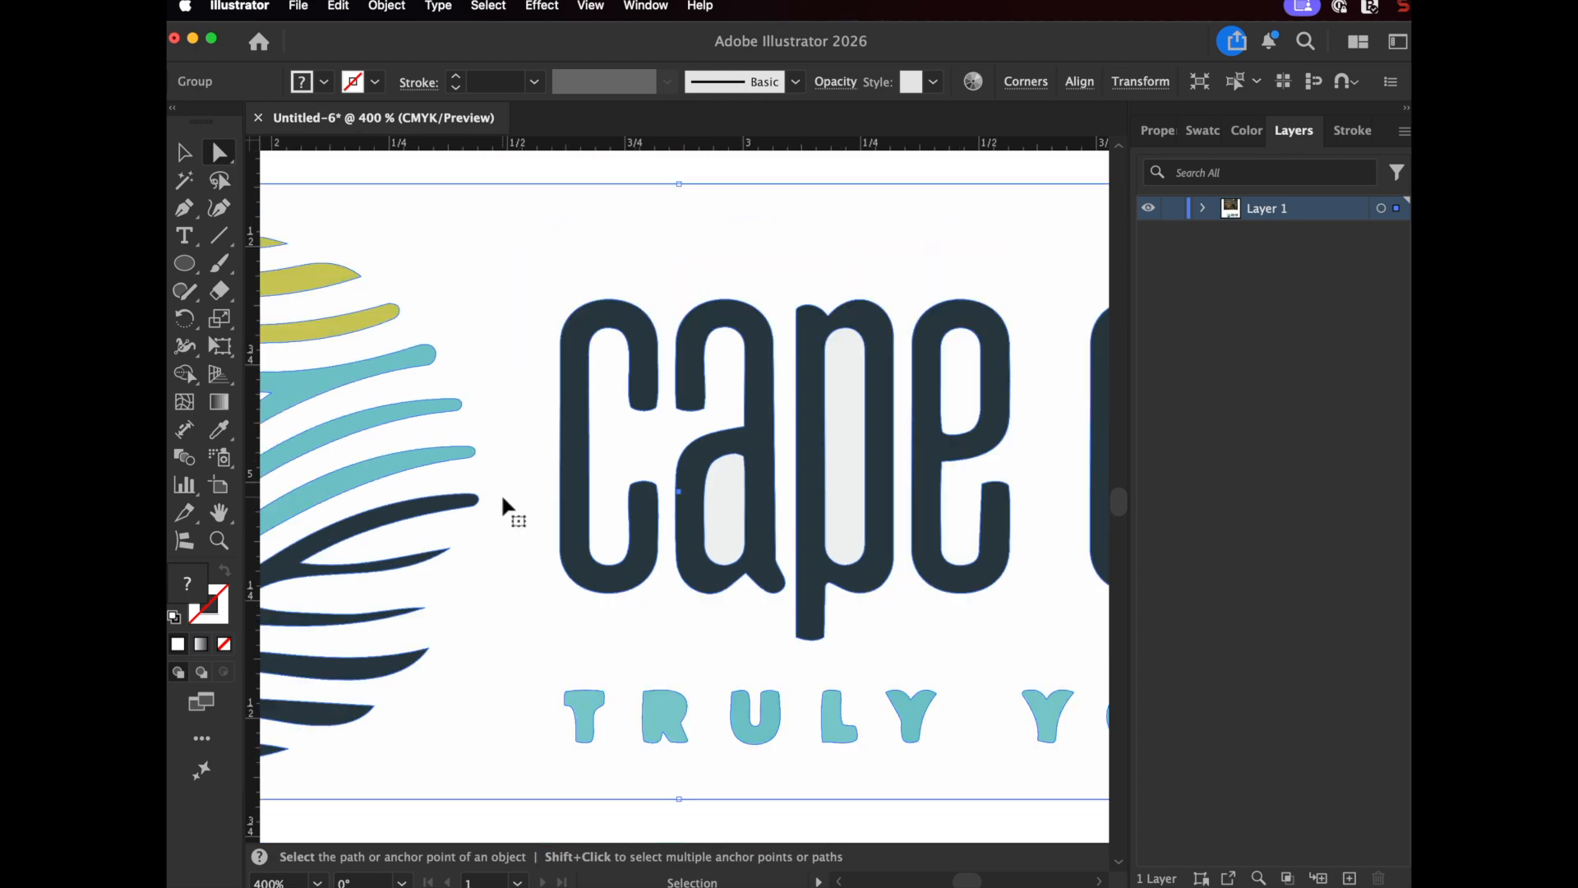
click(491, 181)
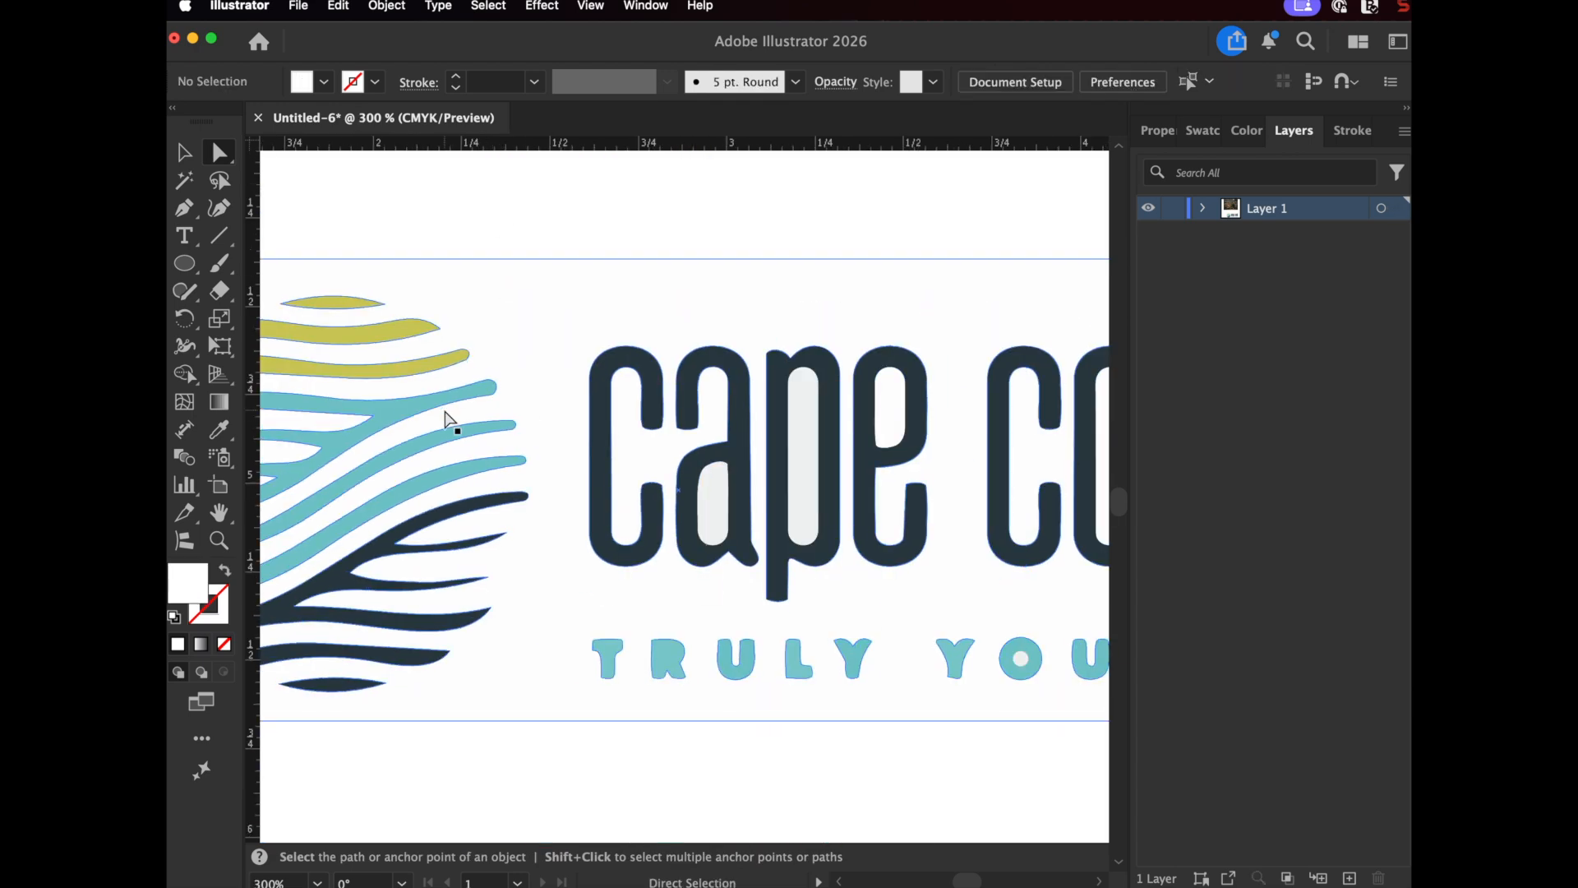
click(463, 350)
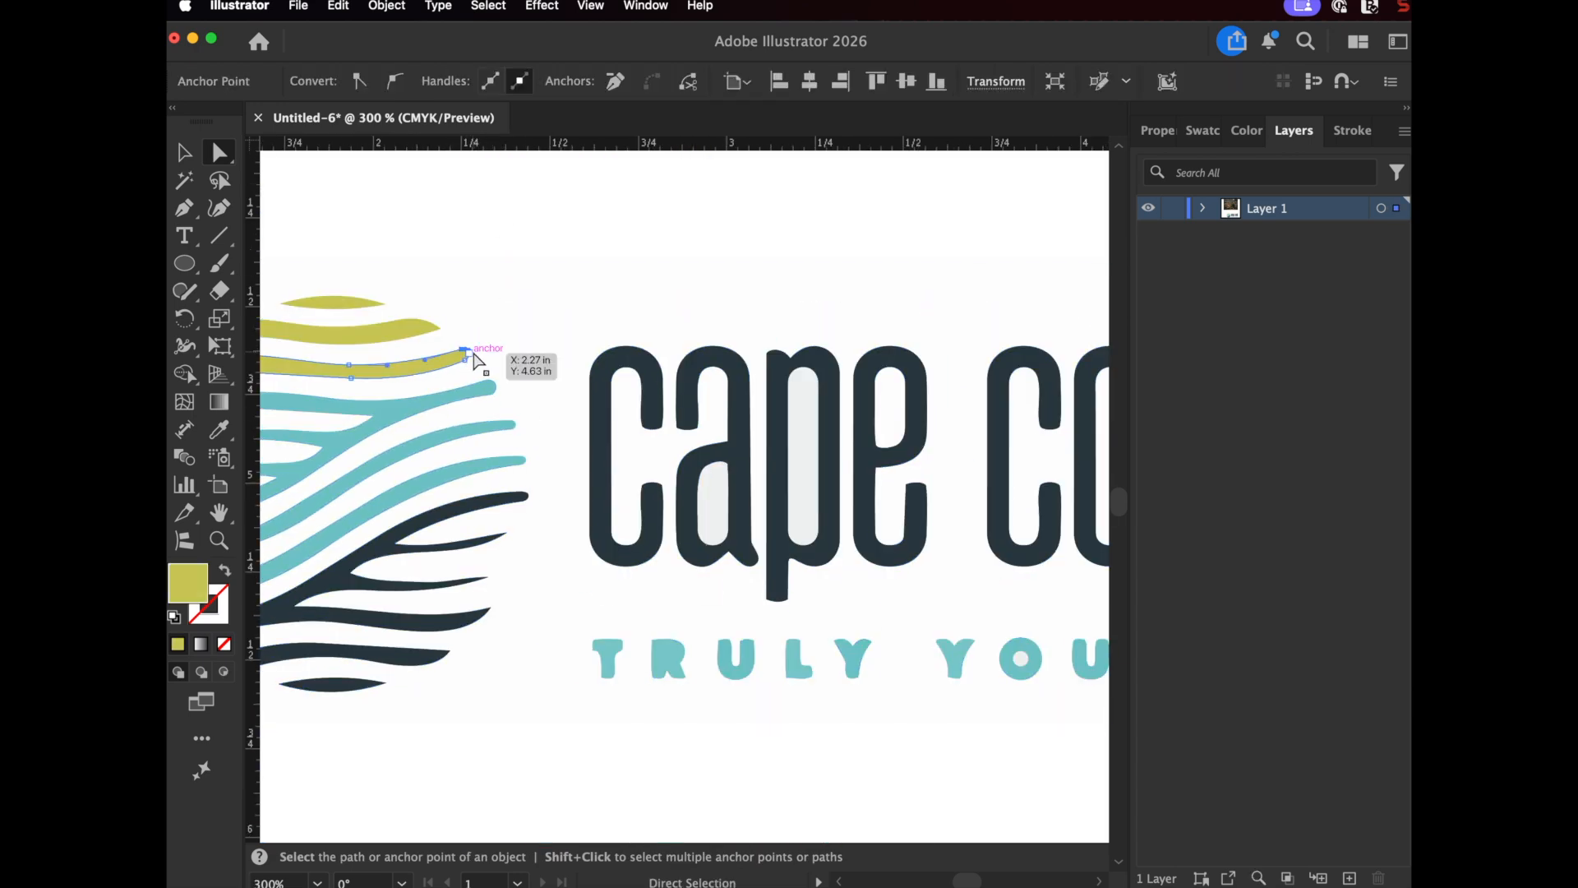
drag(465, 352, 565, 321)
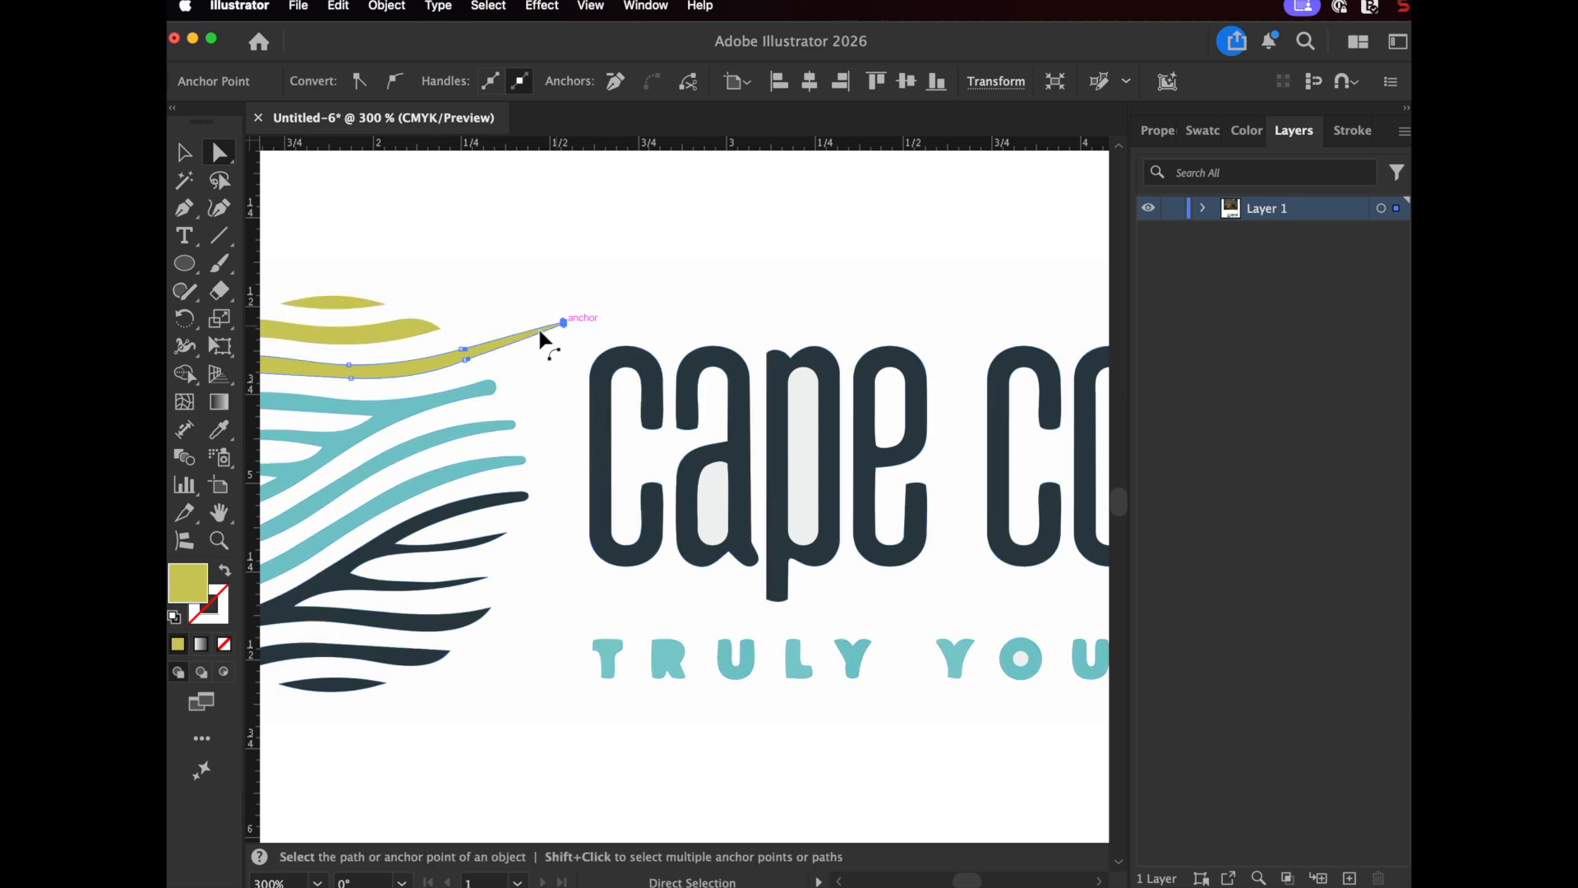
Pull the end of the uppermost teal stripe outward toward the lettering, fit the artboard in view, and deselect the artwork
click(495, 388)
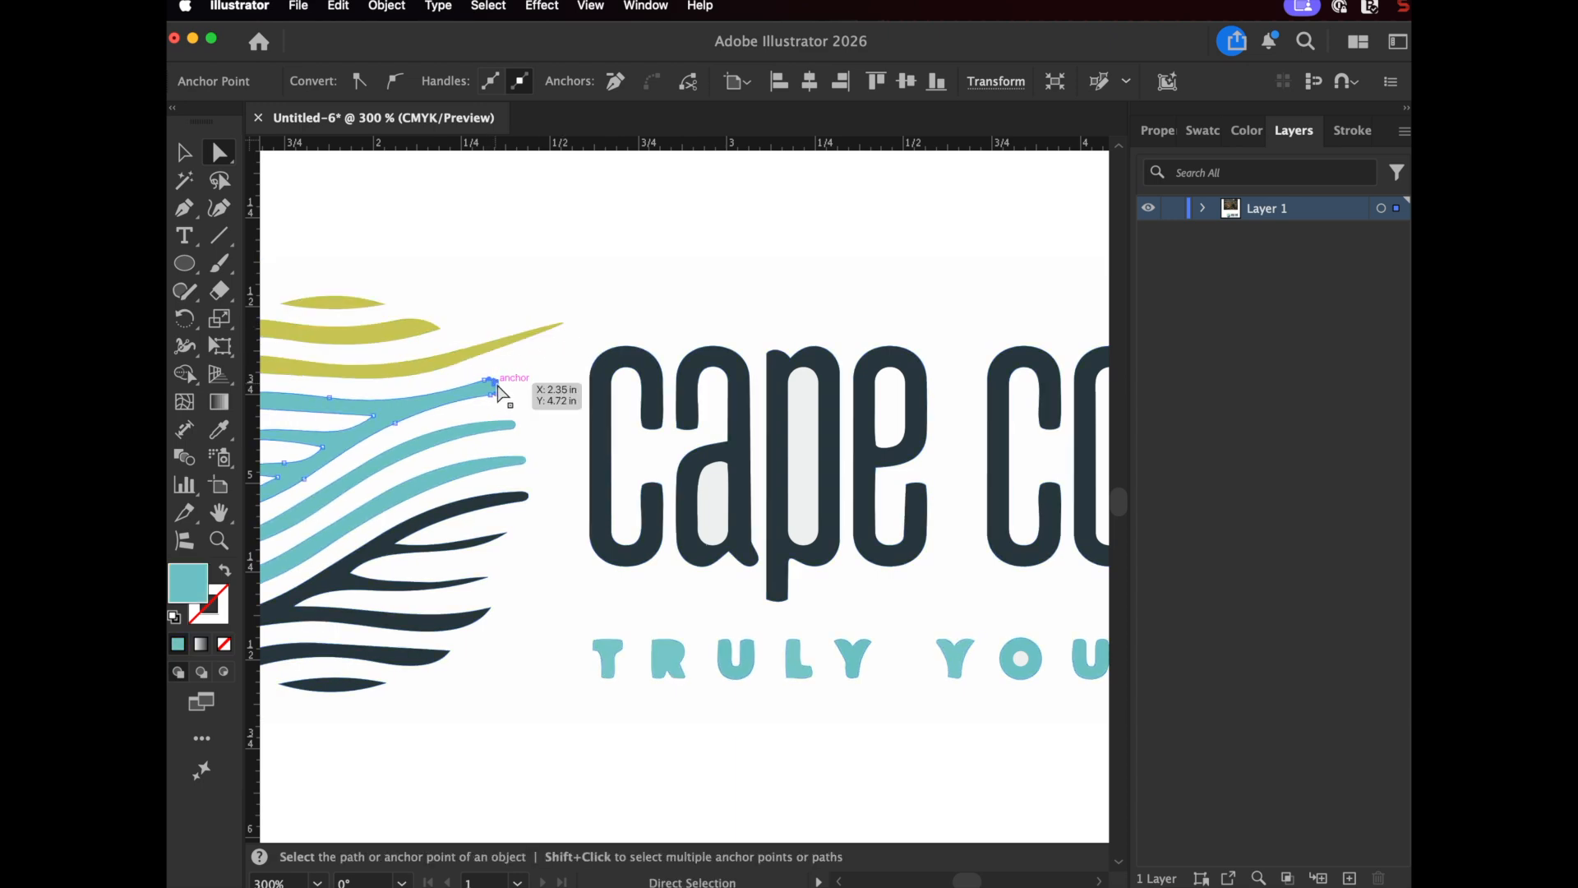
drag(496, 388, 558, 365)
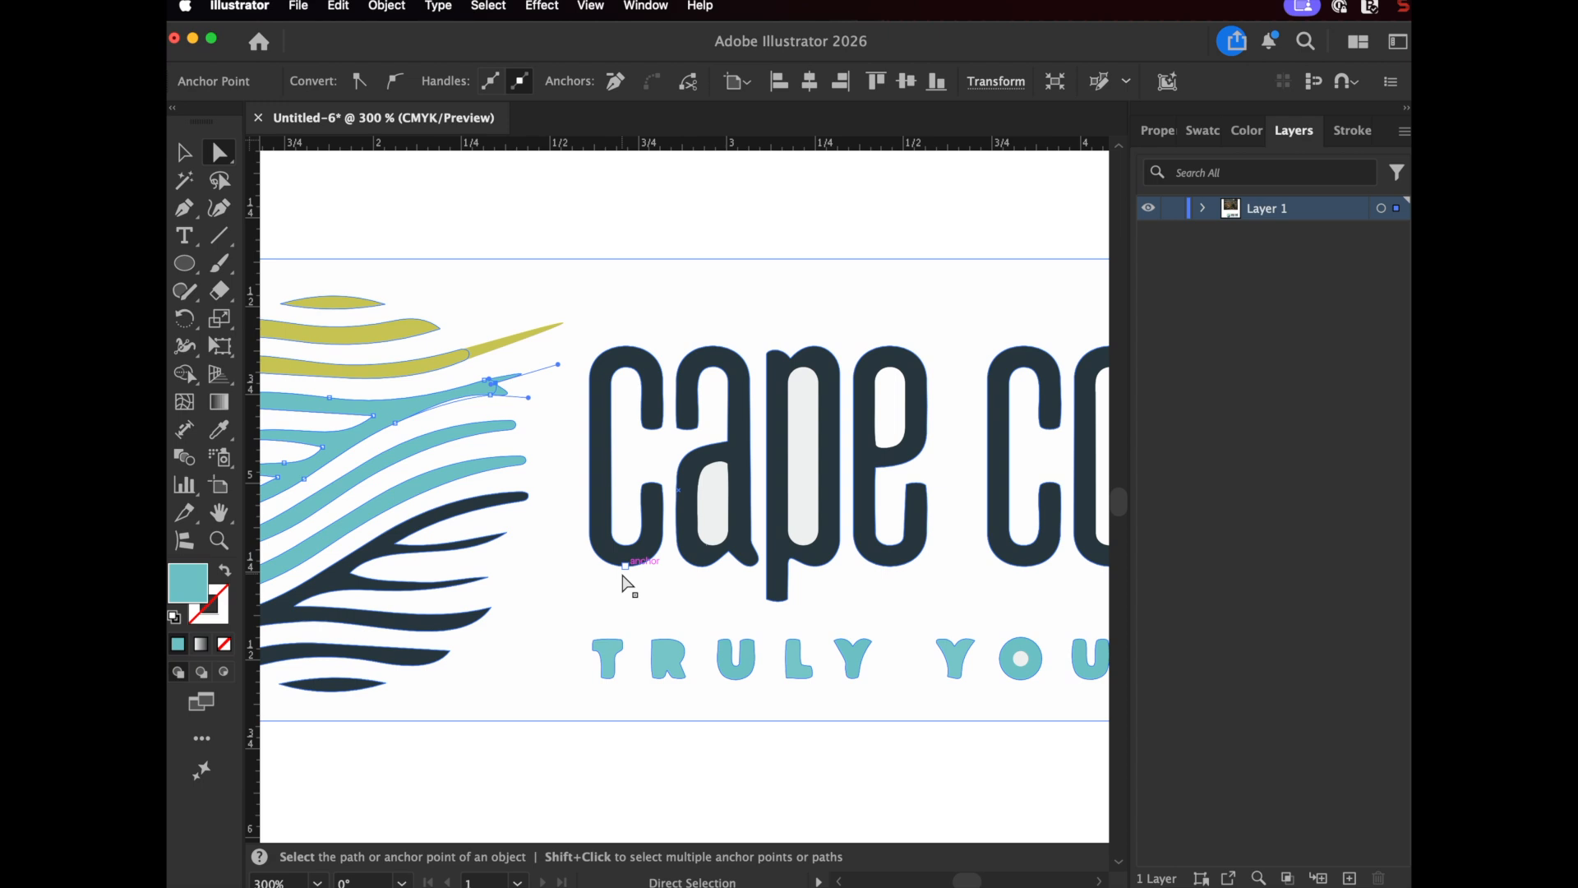
key(super)
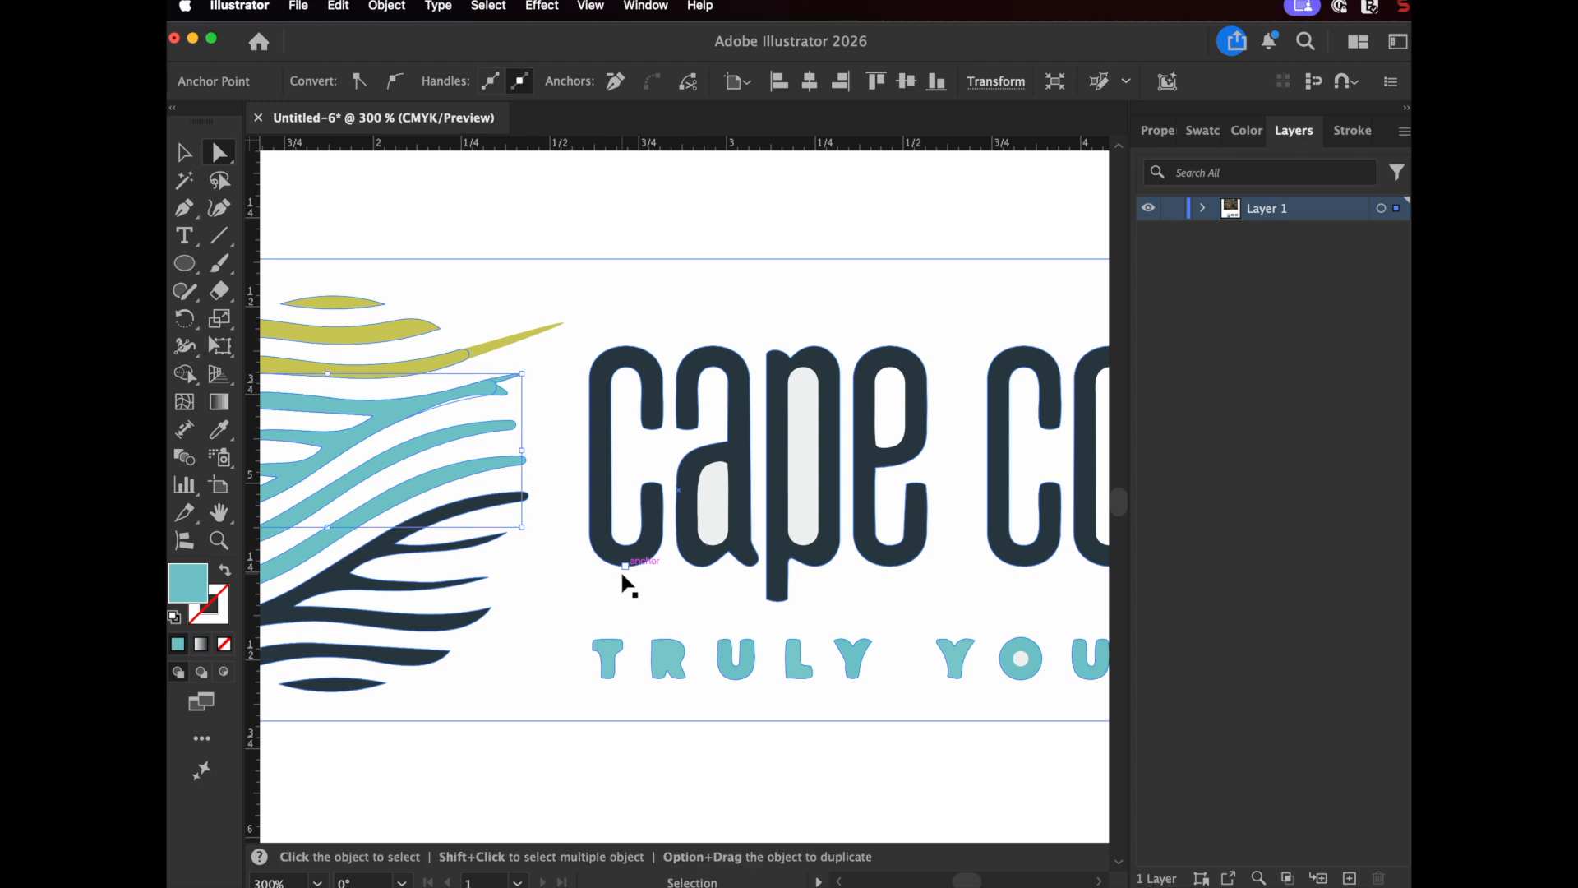
key(super+minus)
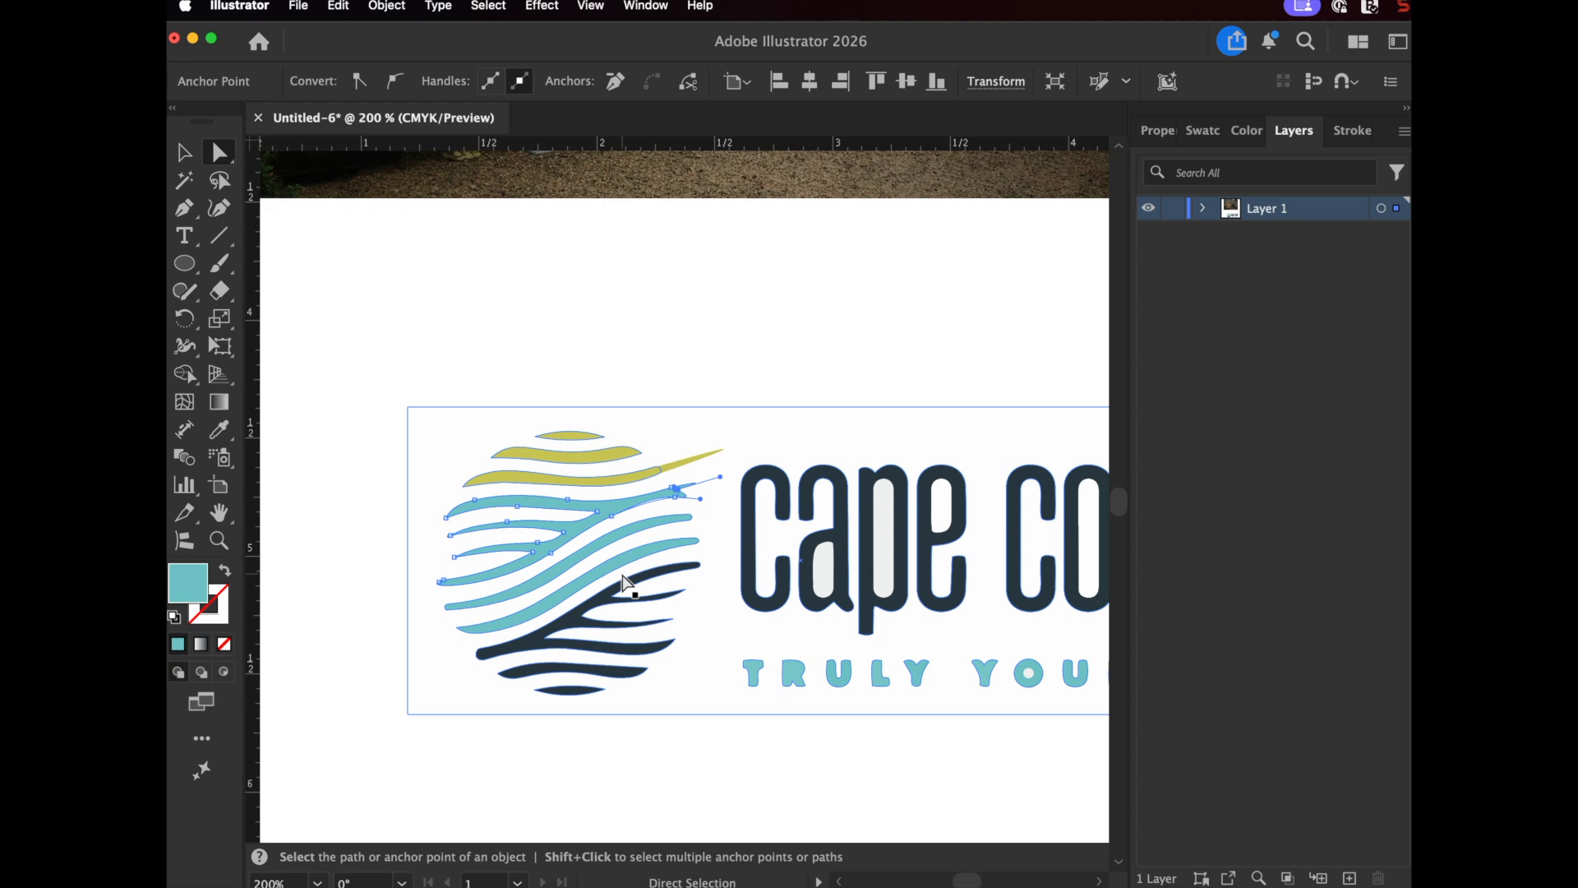
key(super+0)
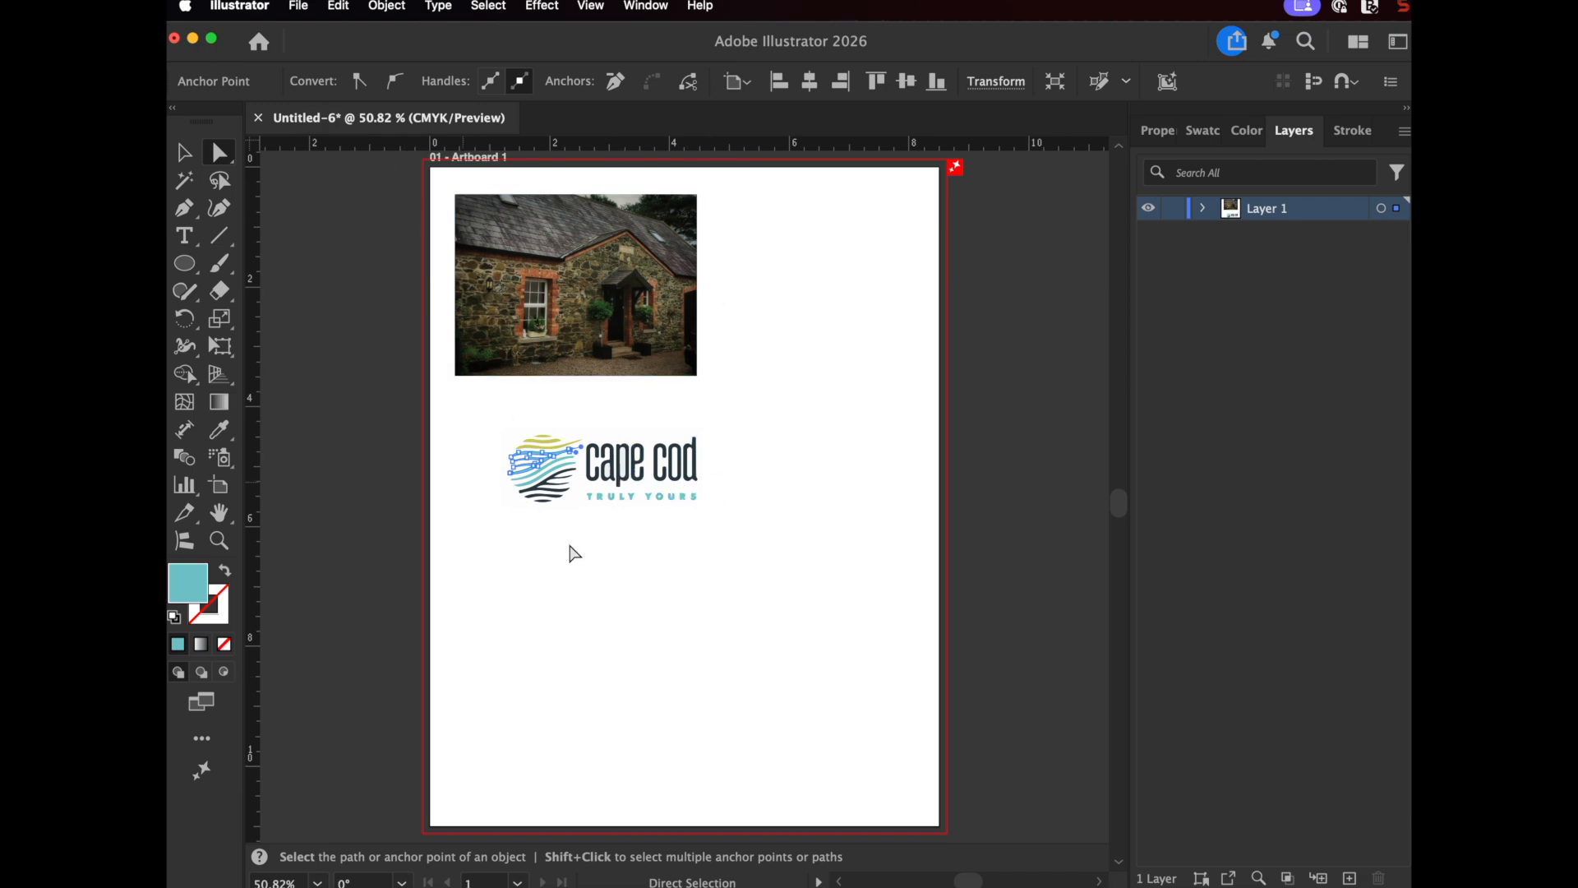
click(585, 466)
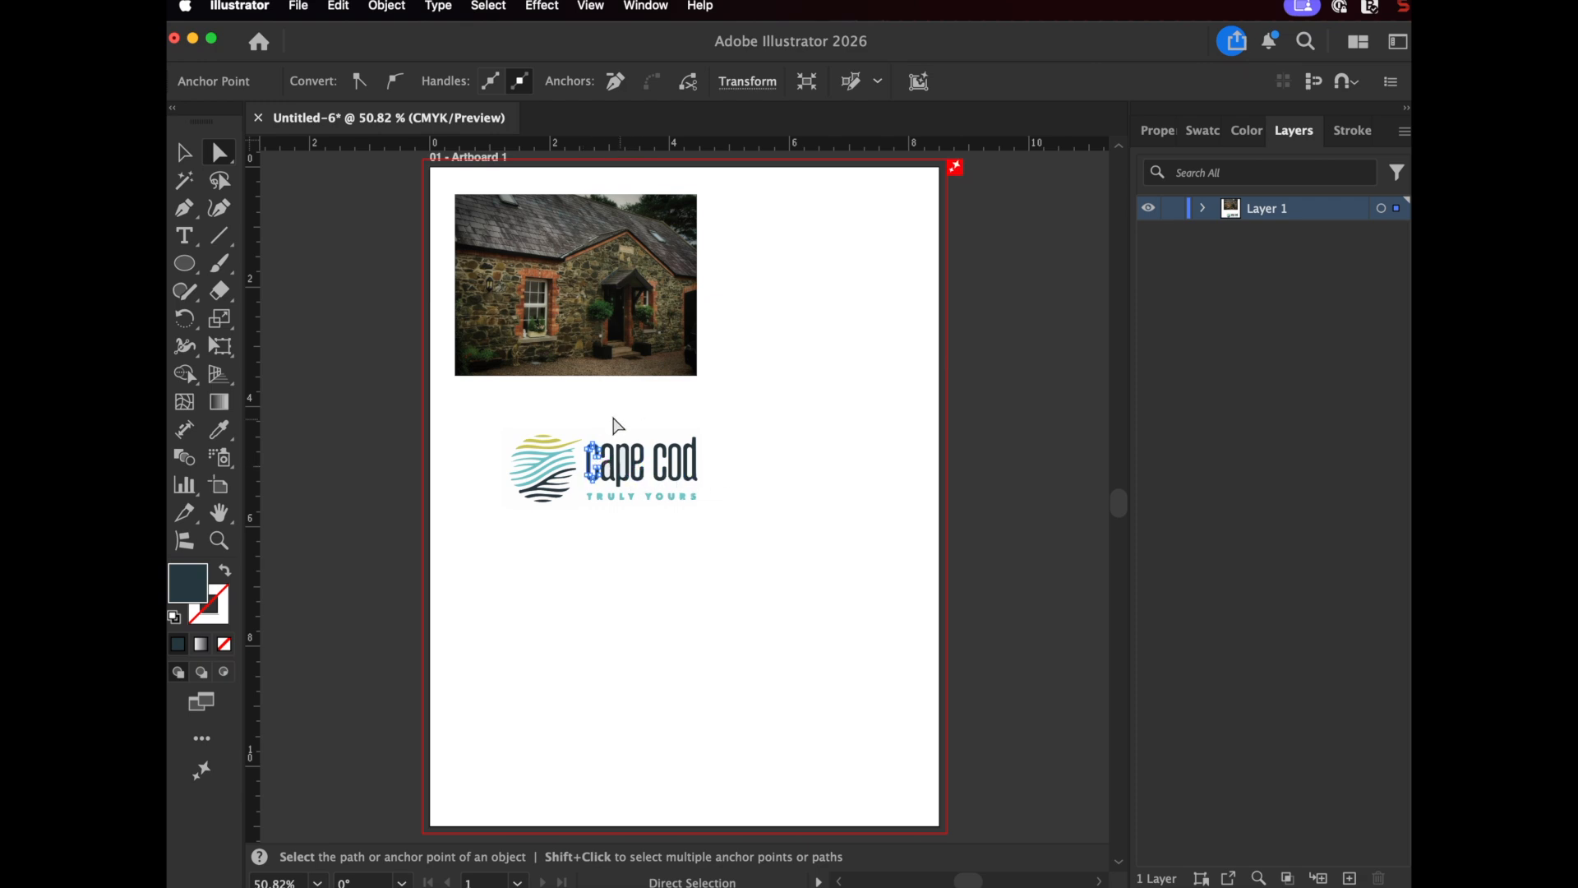
click(618, 414)
click(184, 152)
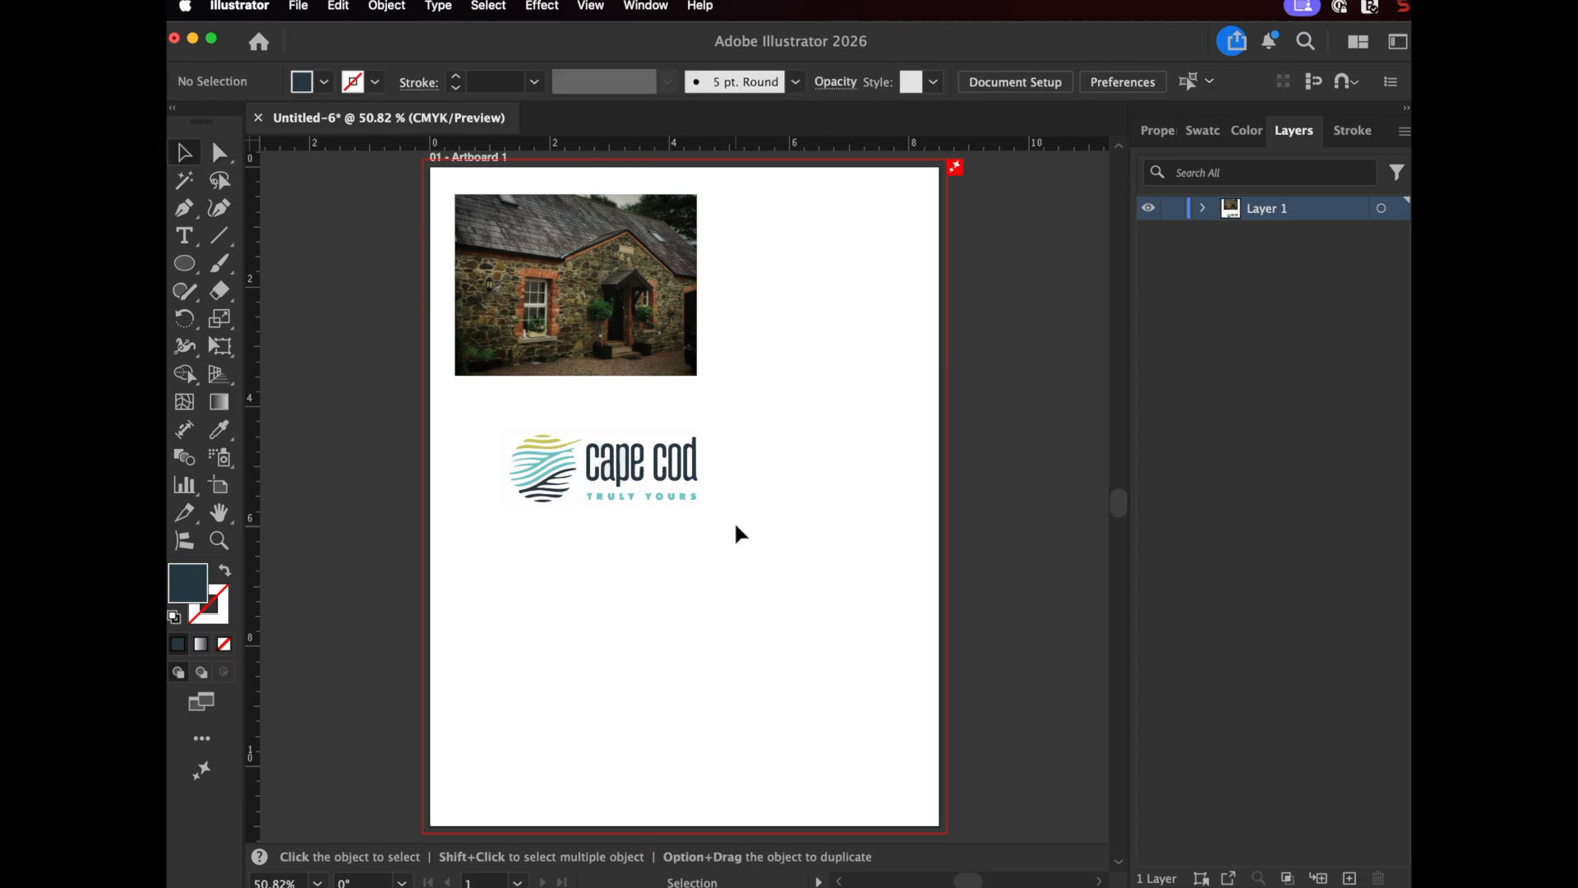
Create trim marks around the Cape Cod logo group
click(574, 452)
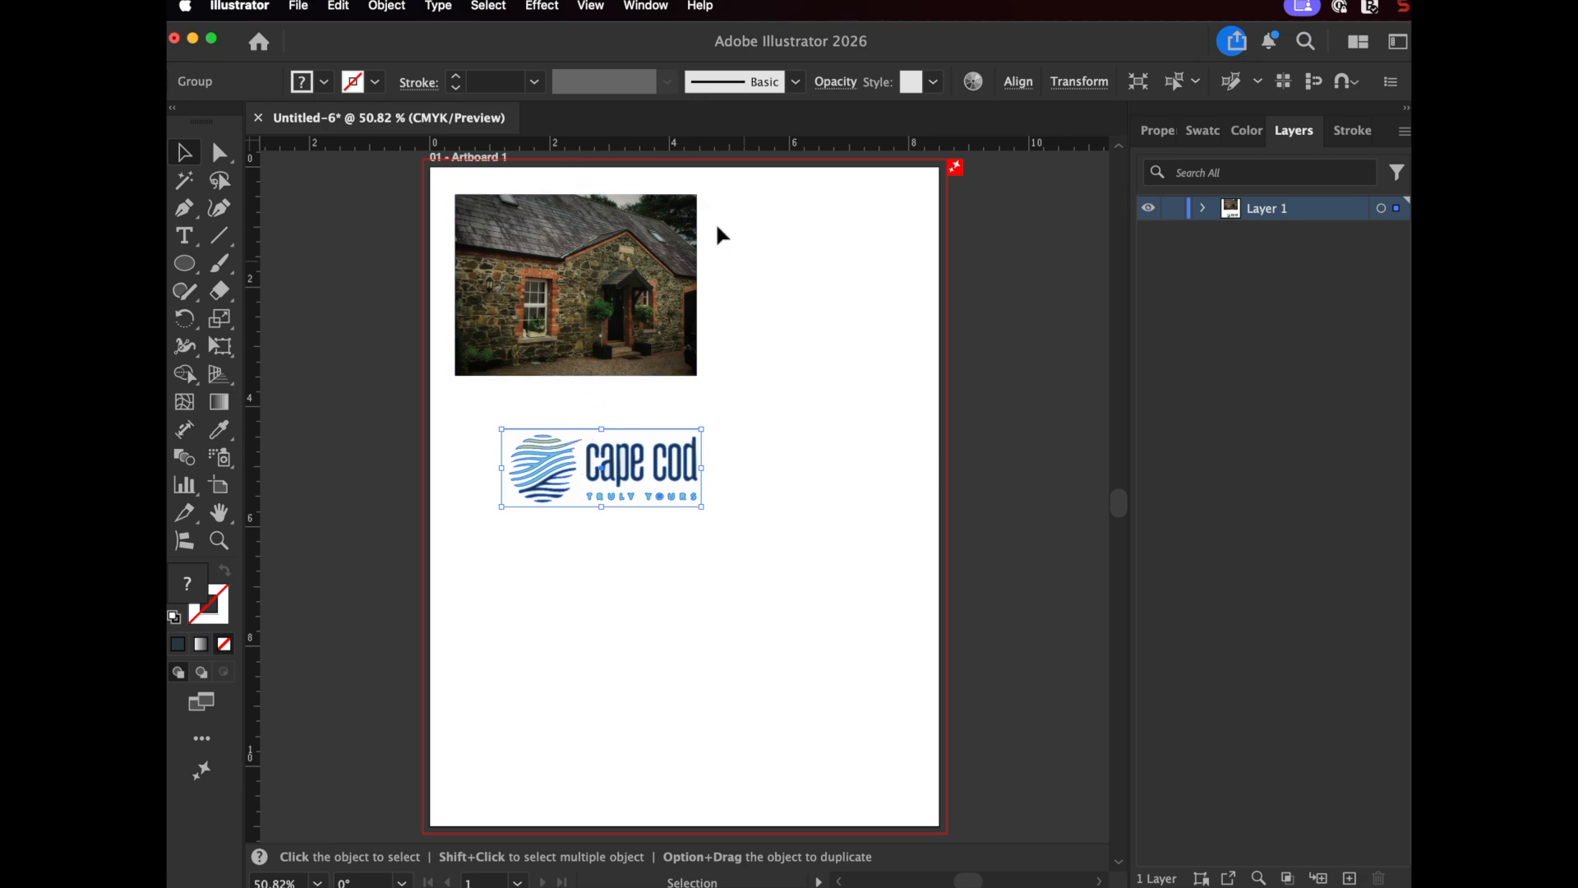
click(594, 290)
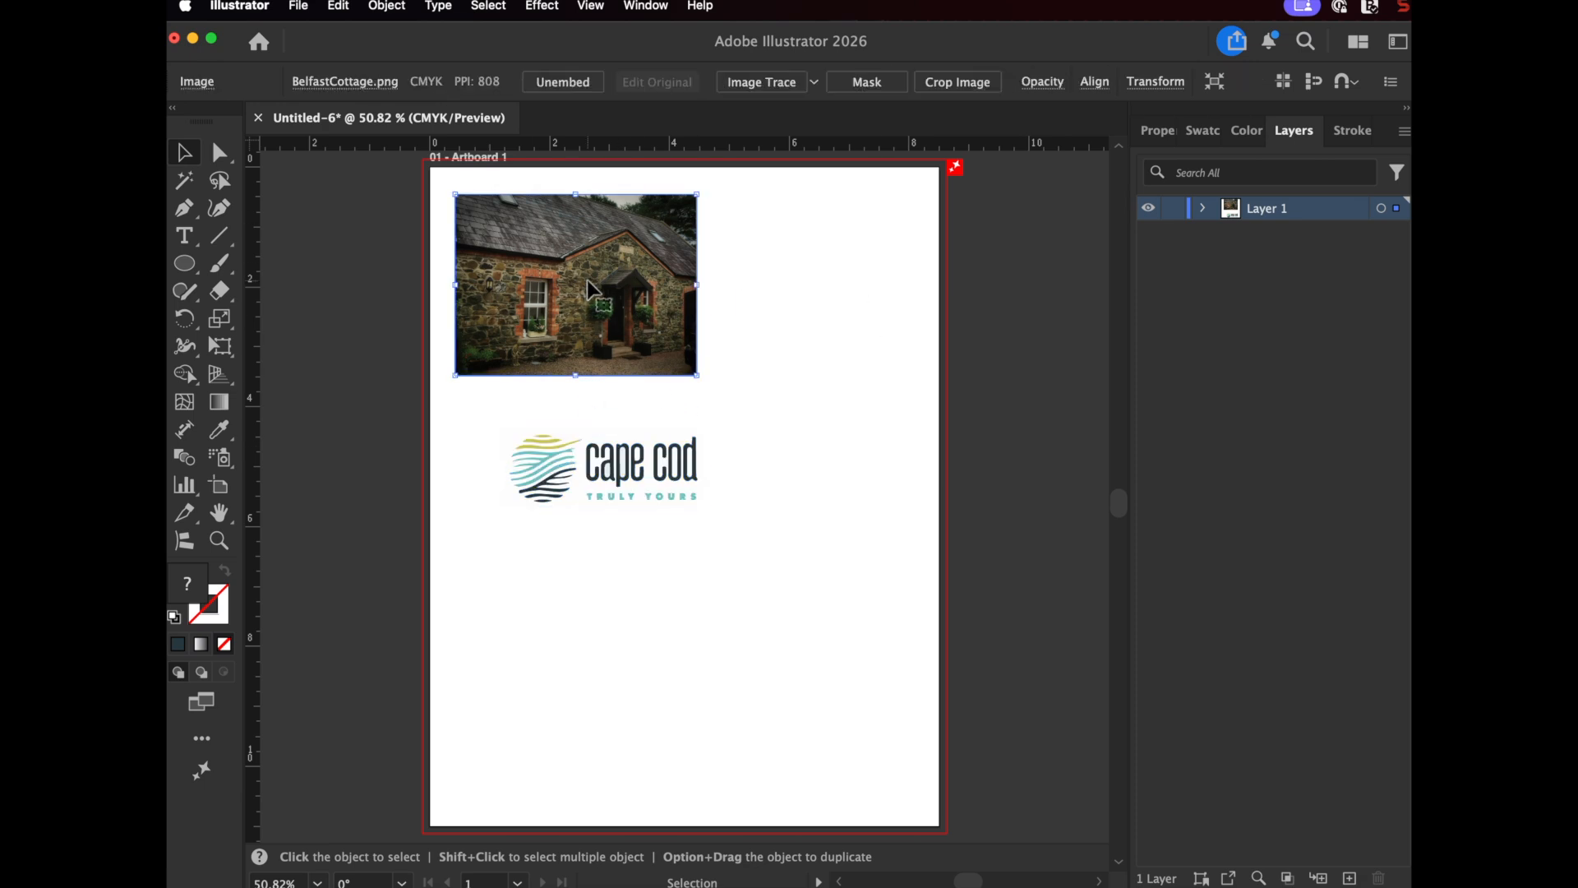
click(580, 473)
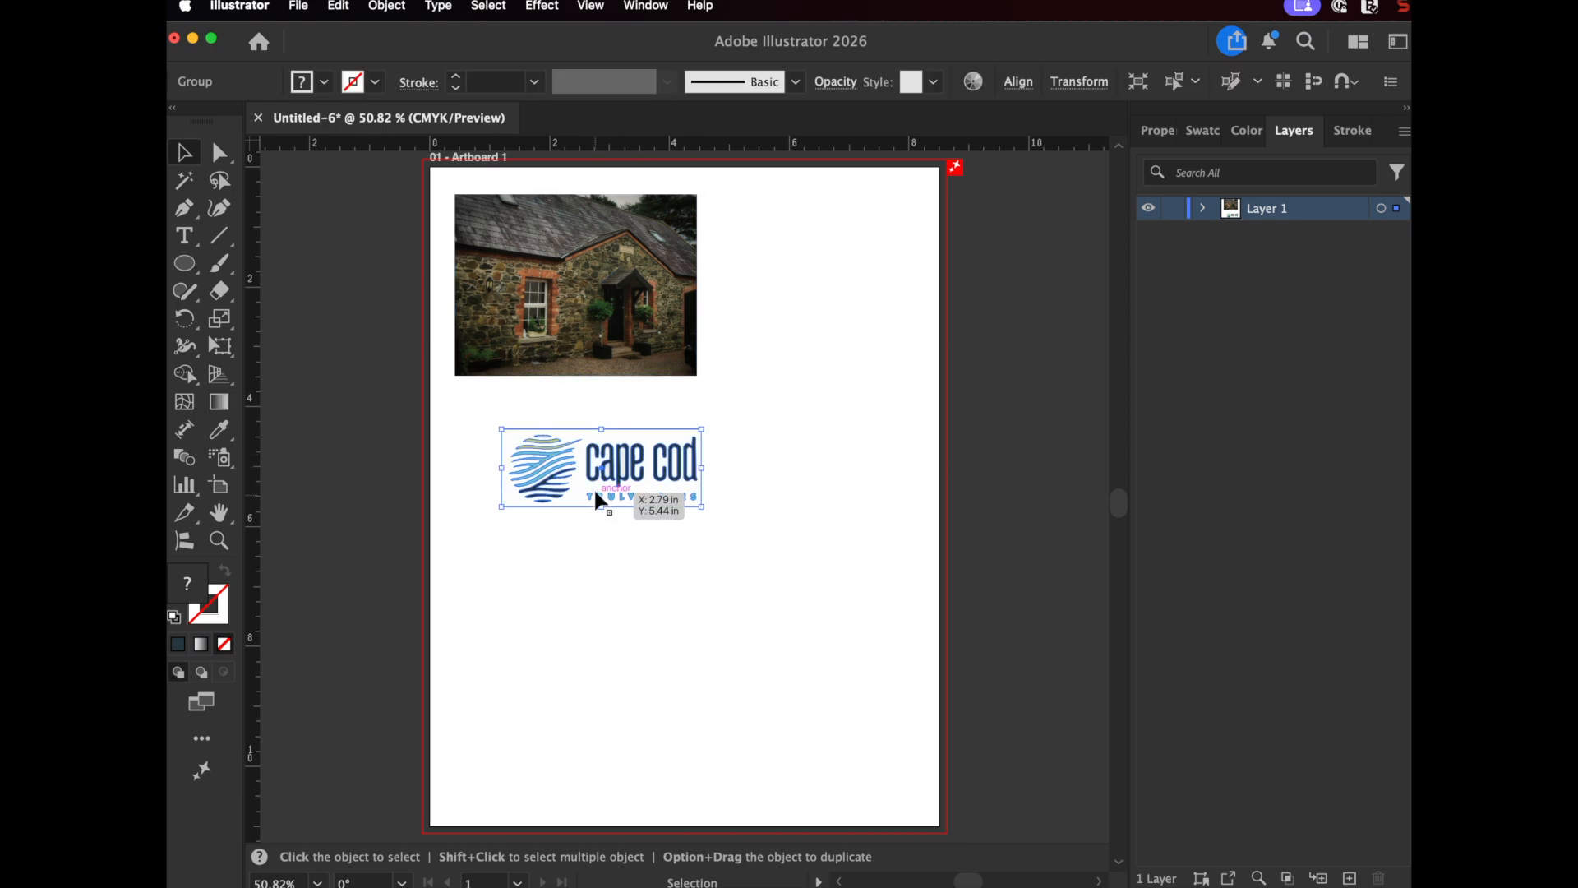
click(381, 9)
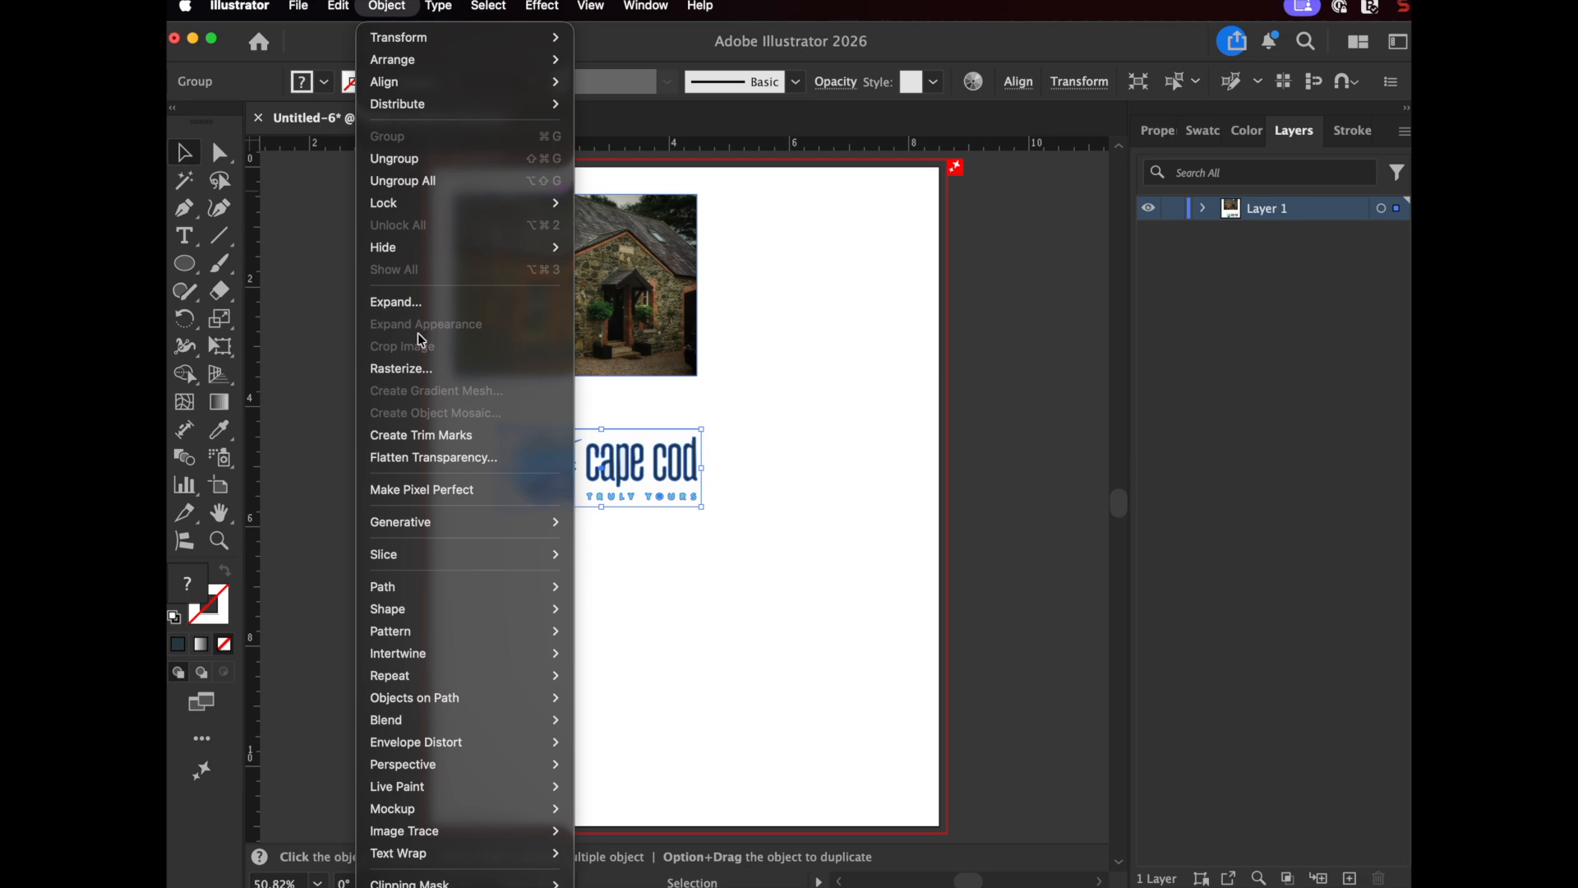
click(410, 435)
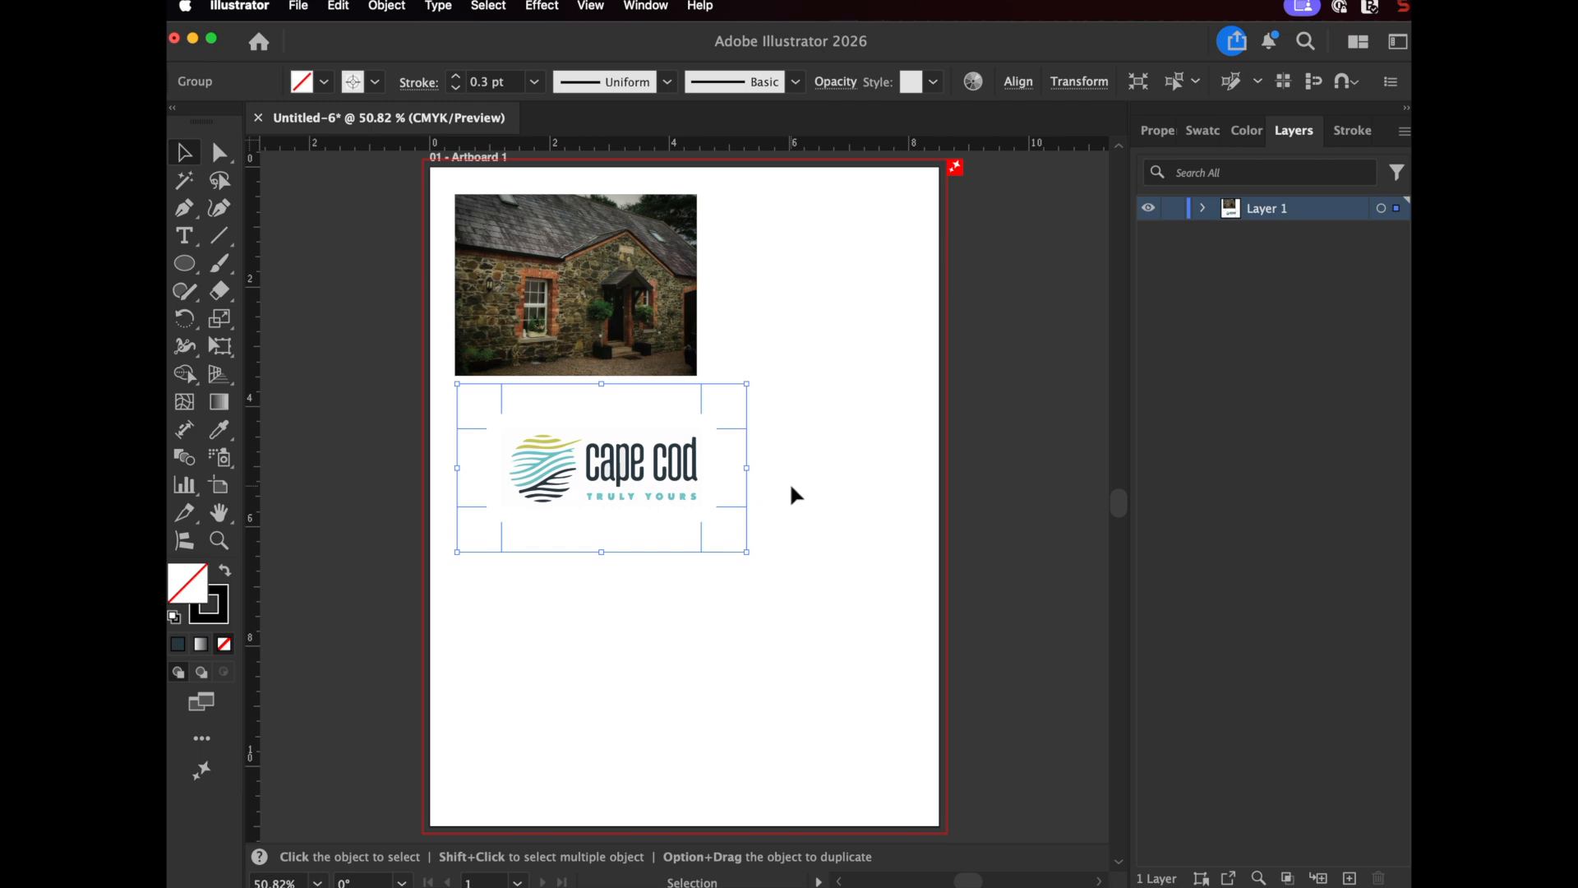
Delete the cottage photo above the logo from the artboard
click(626, 265)
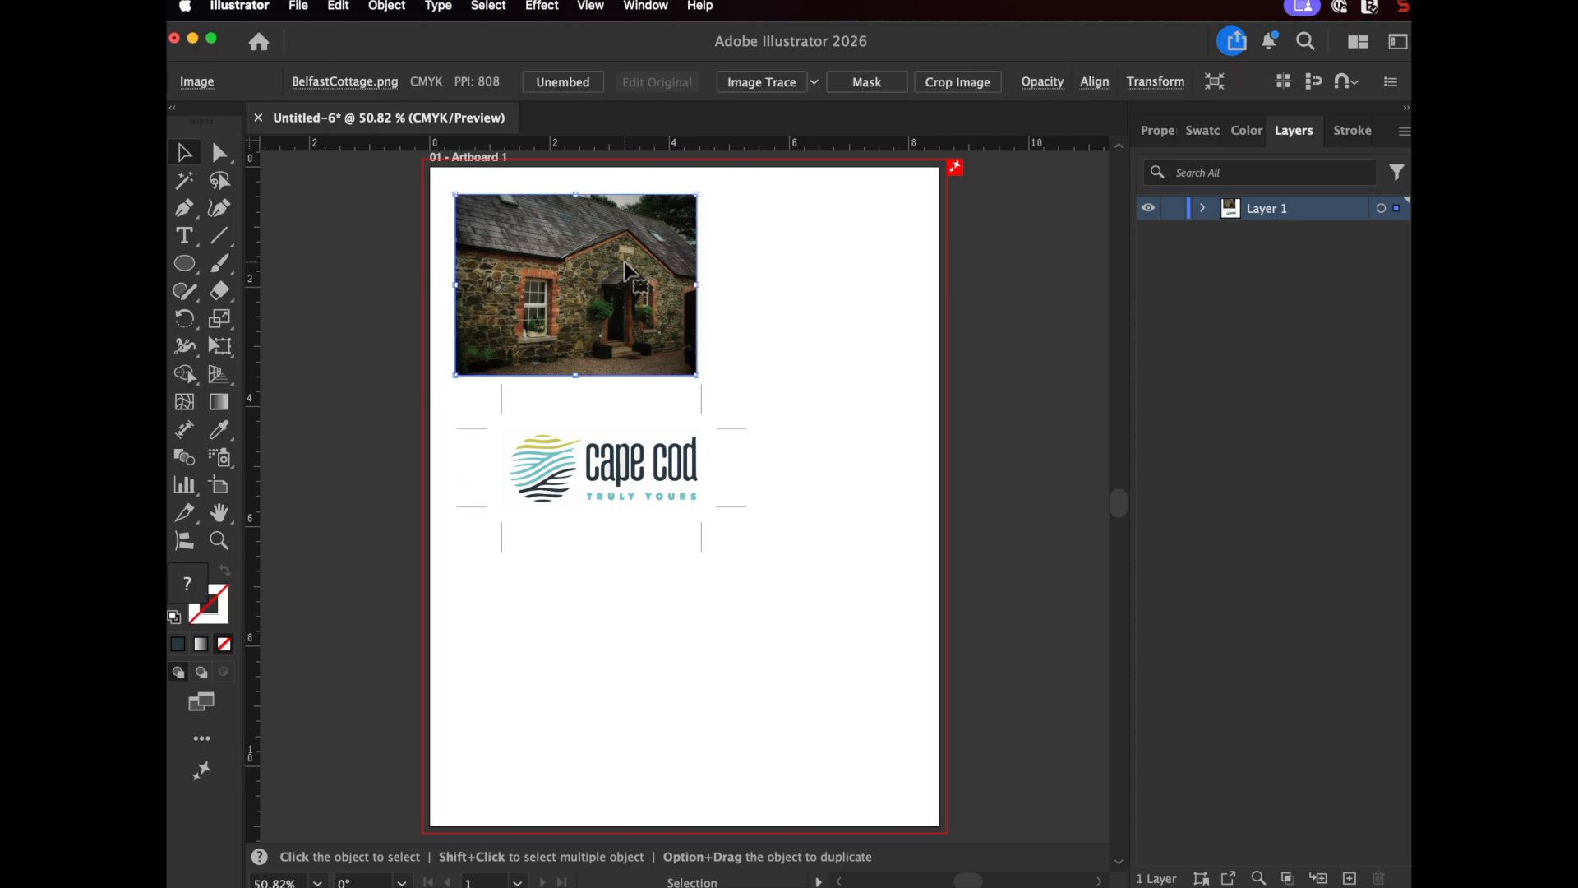
key(Delete)
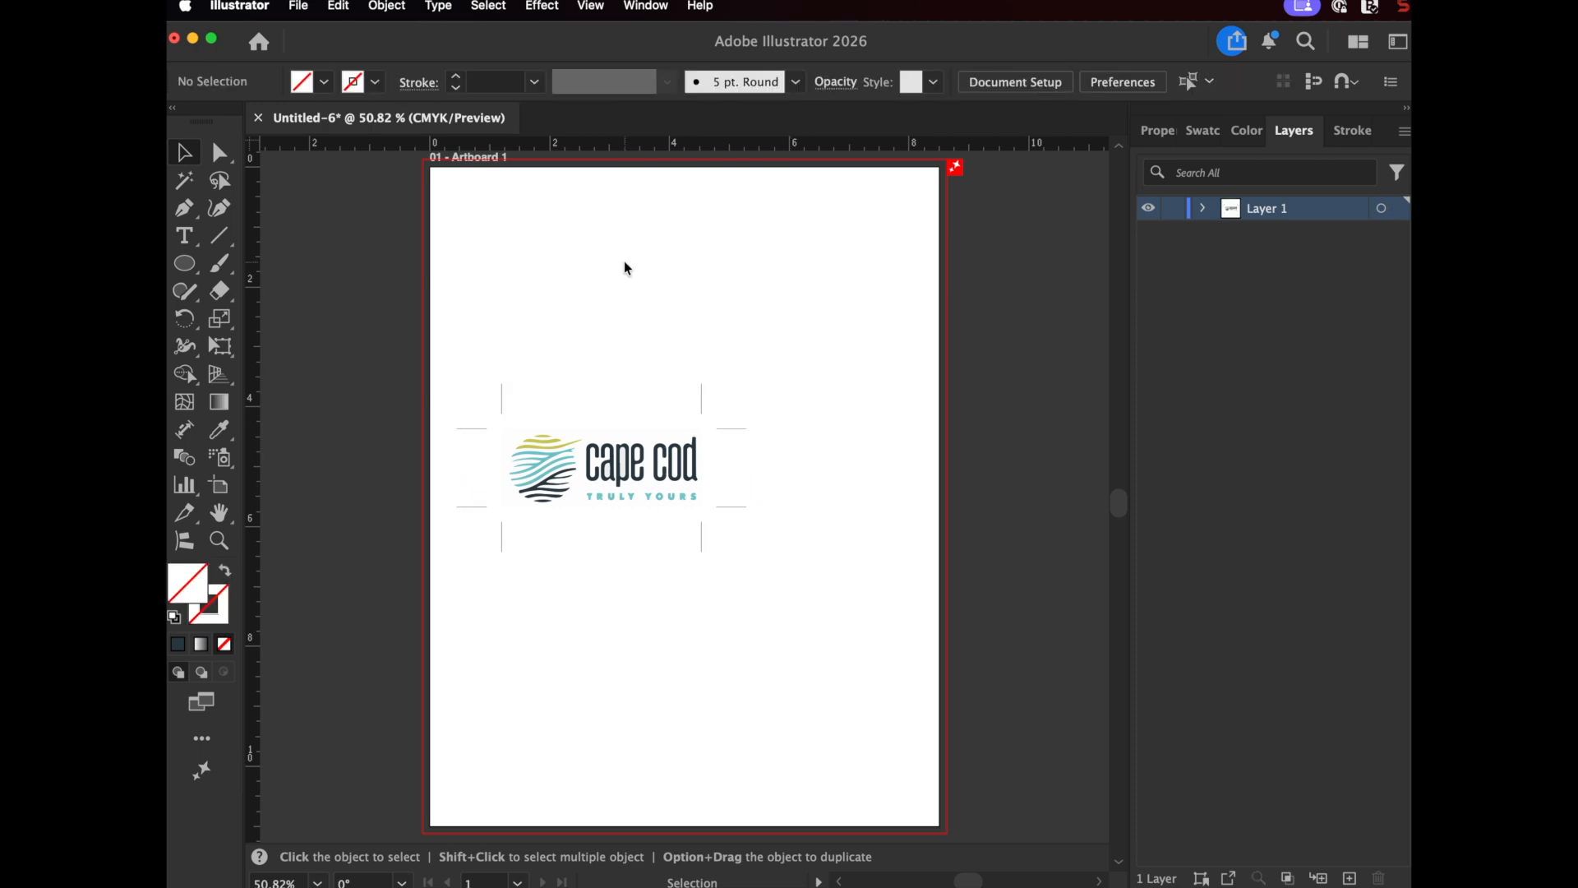